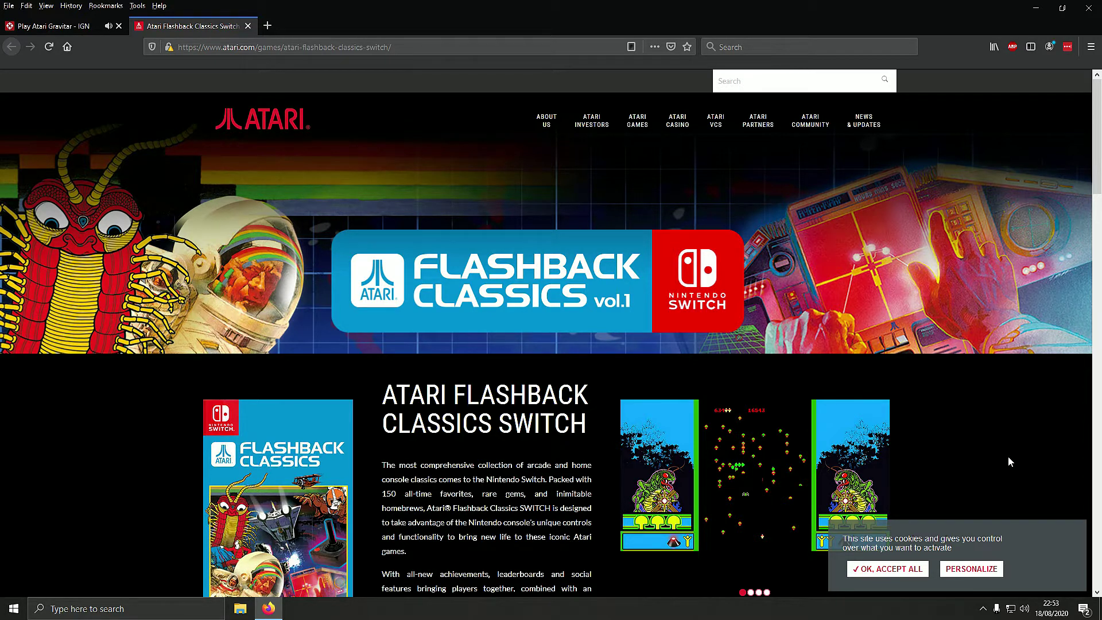
pyautogui.scroll(-1, 1009, 462)
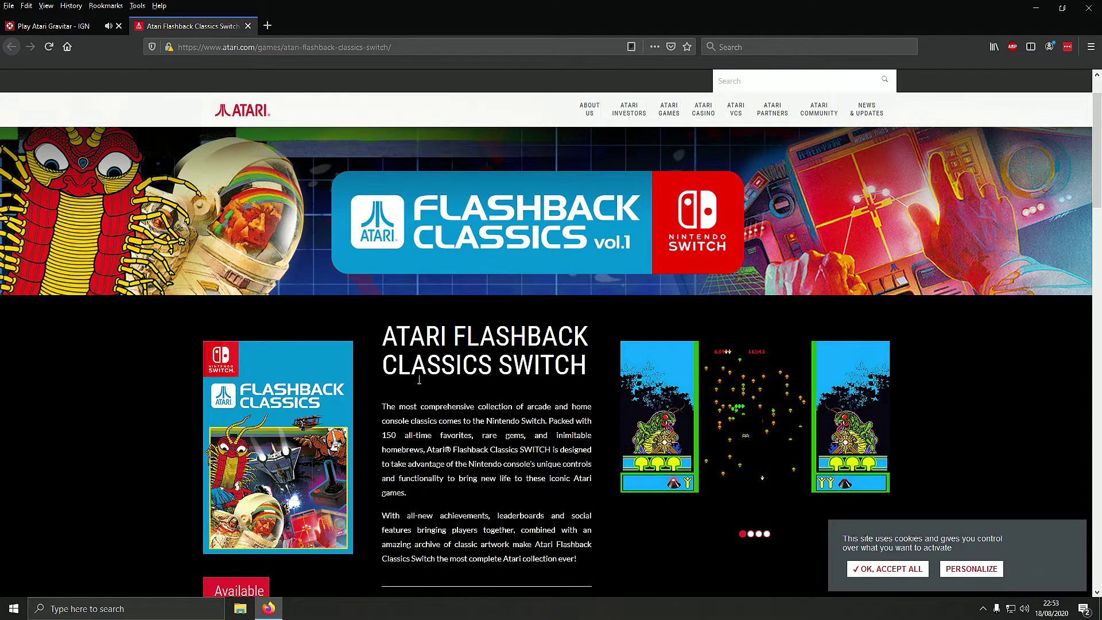
pyautogui.scroll(-3, 388, 396)
pyautogui.scroll(-2, 430, 422)
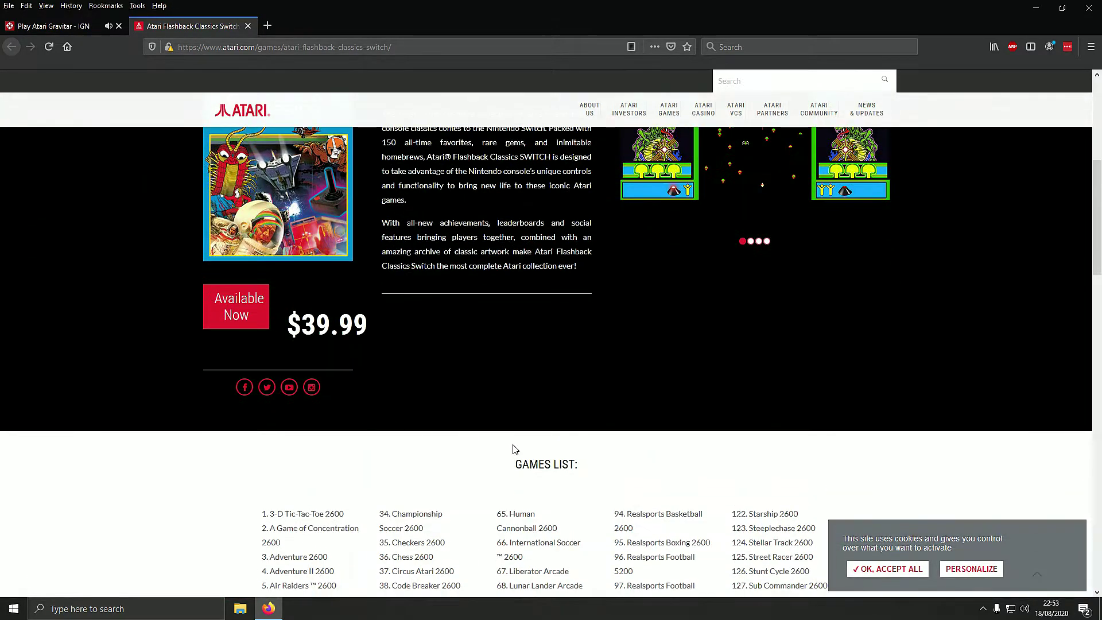
pyautogui.scroll(-2, 514, 449)
pyautogui.scroll(-2, 534, 440)
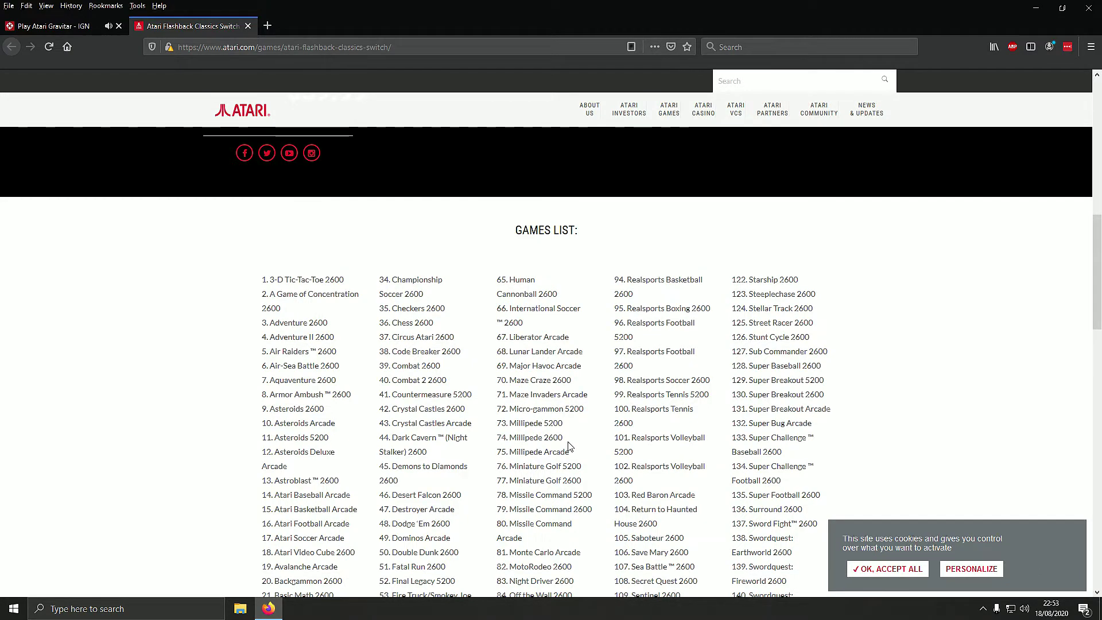
pyautogui.scroll(-3, 567, 445)
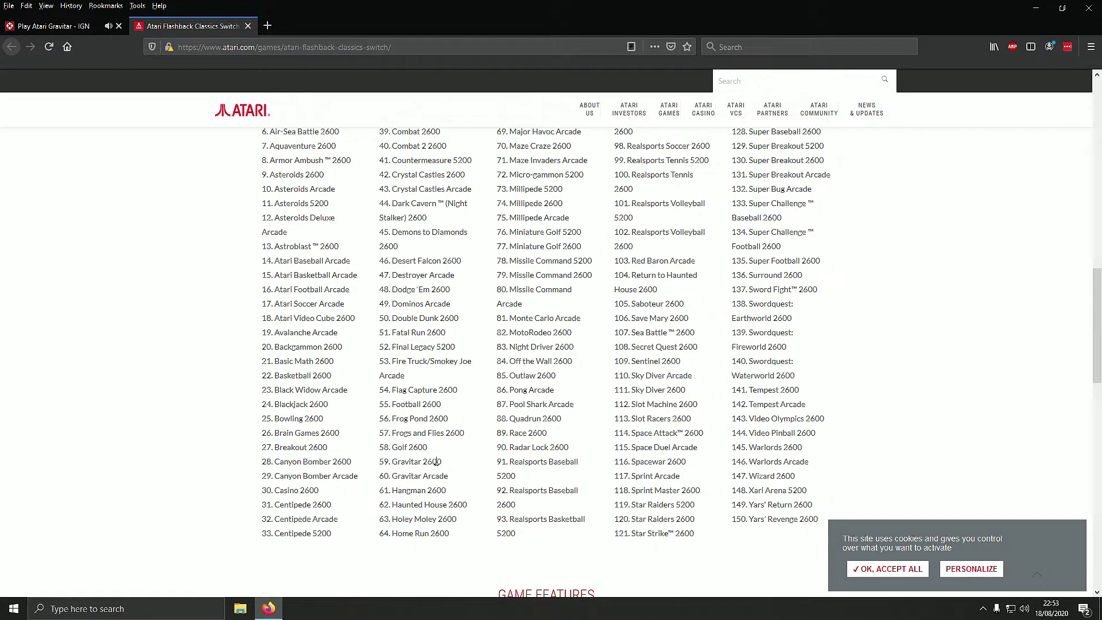
pyautogui.moveTo(437, 462); pyautogui.dragTo(379, 461)
pyautogui.scroll(2, 474, 461)
pyautogui.scroll(5, 457, 454)
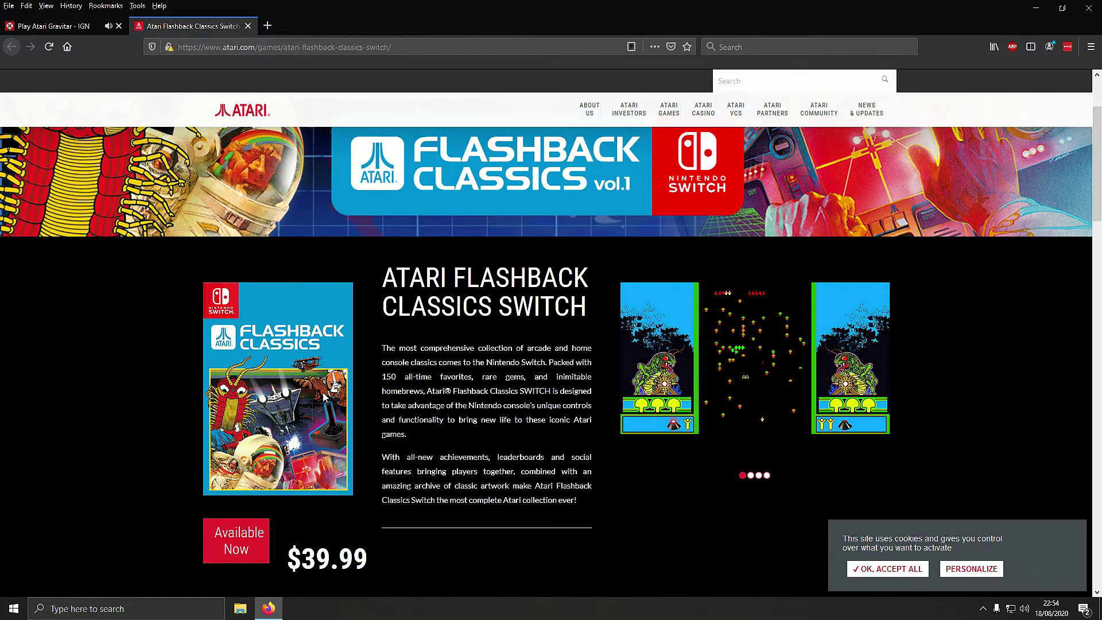
pyautogui.scroll(2, 57, 156)
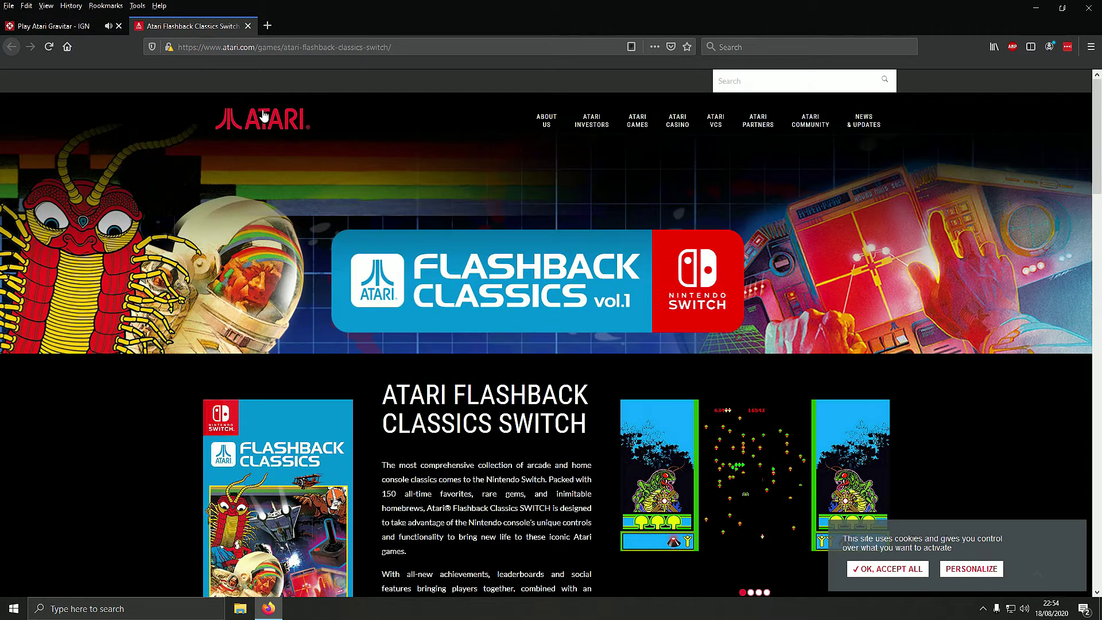
# Search atari.com's games for 'gravitar' and open the Atari Greatest Hits page.
pyautogui.click(265, 117)
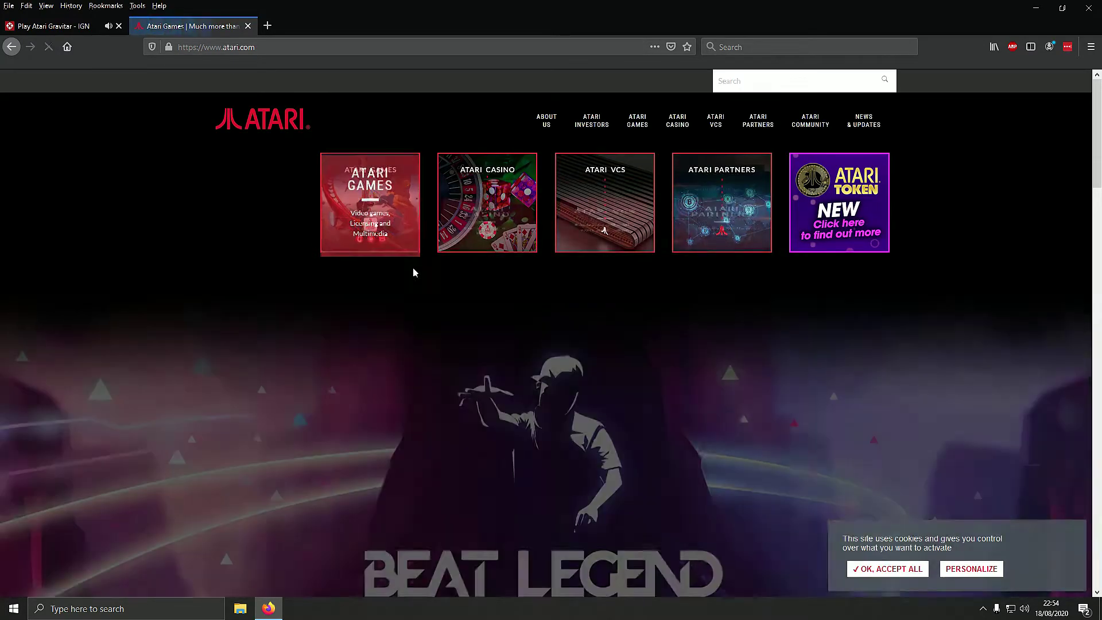
pyautogui.scroll(-2, 417, 280)
pyautogui.scroll(2, 419, 282)
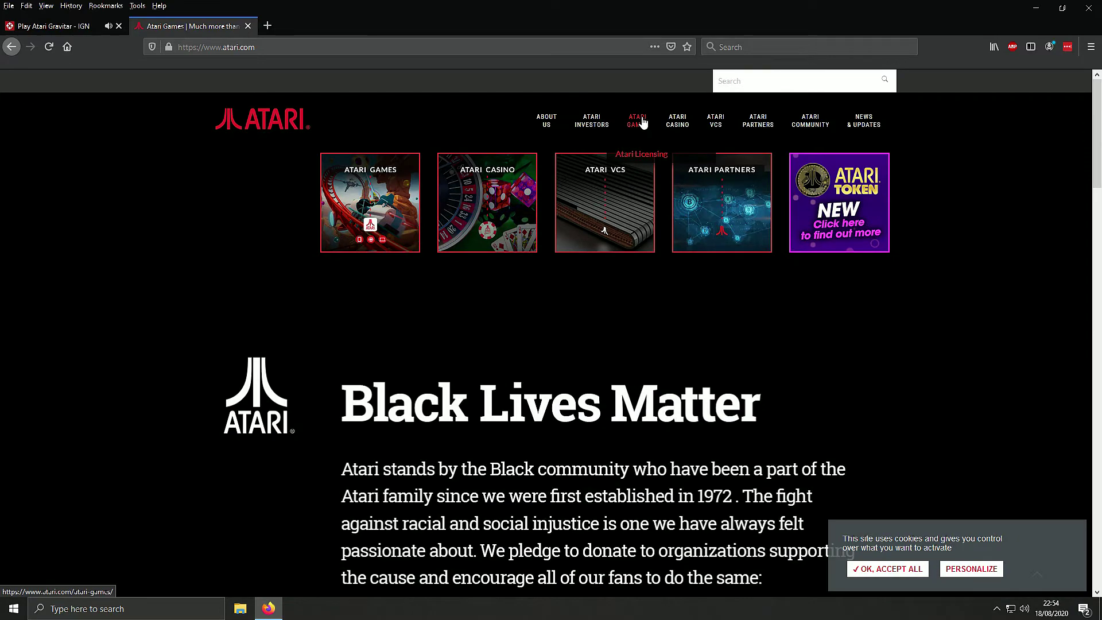
pyautogui.click(640, 121)
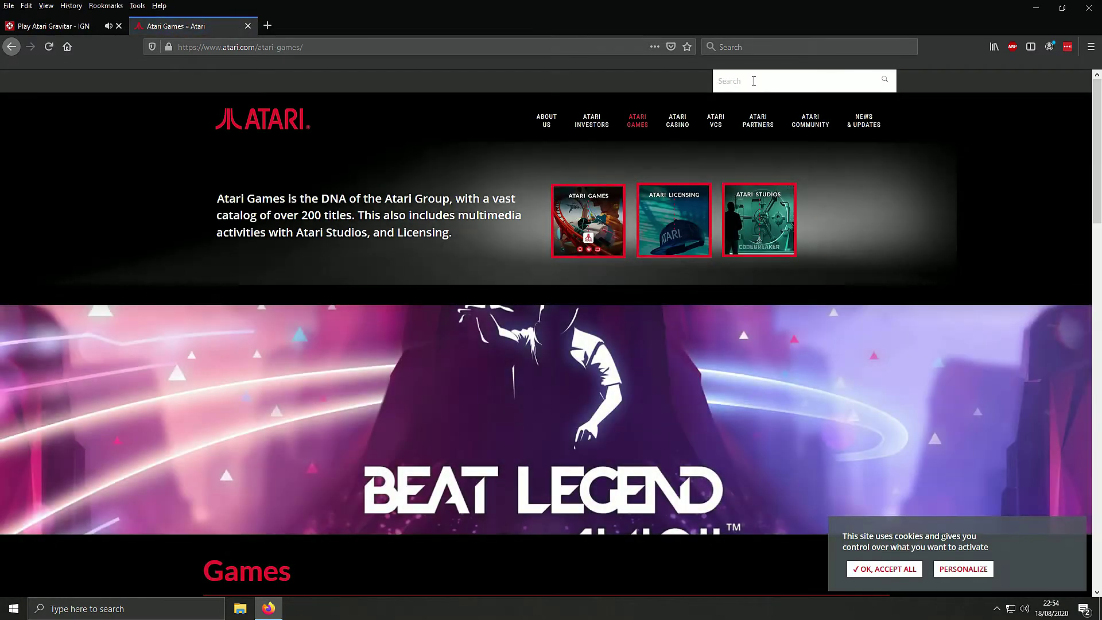
pyautogui.click(753, 80)
pyautogui.write('grav')
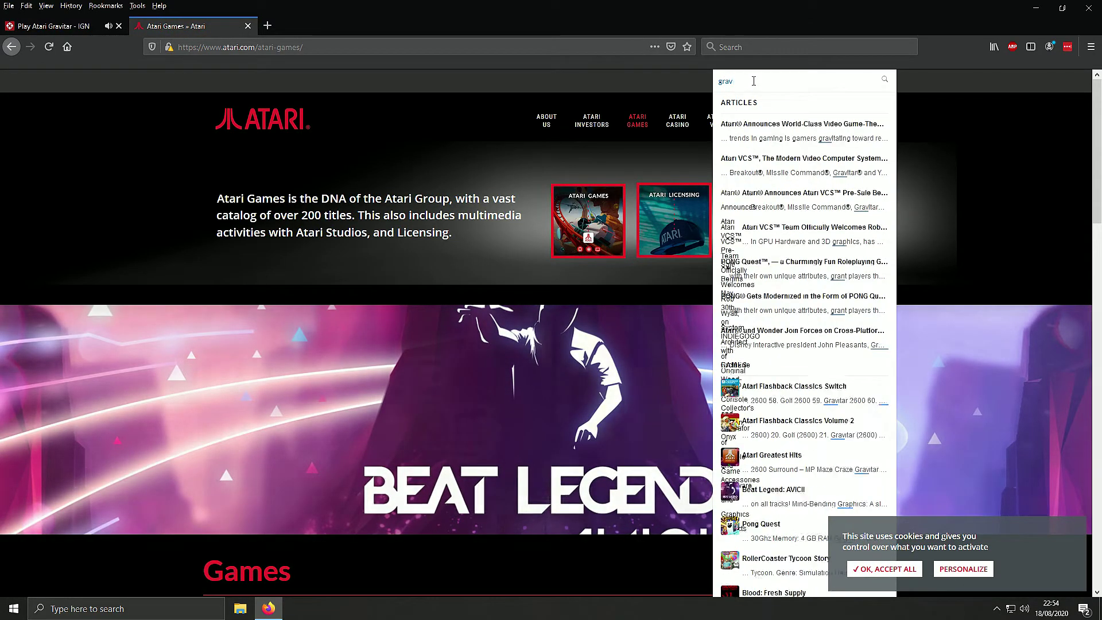
pyautogui.write('it')
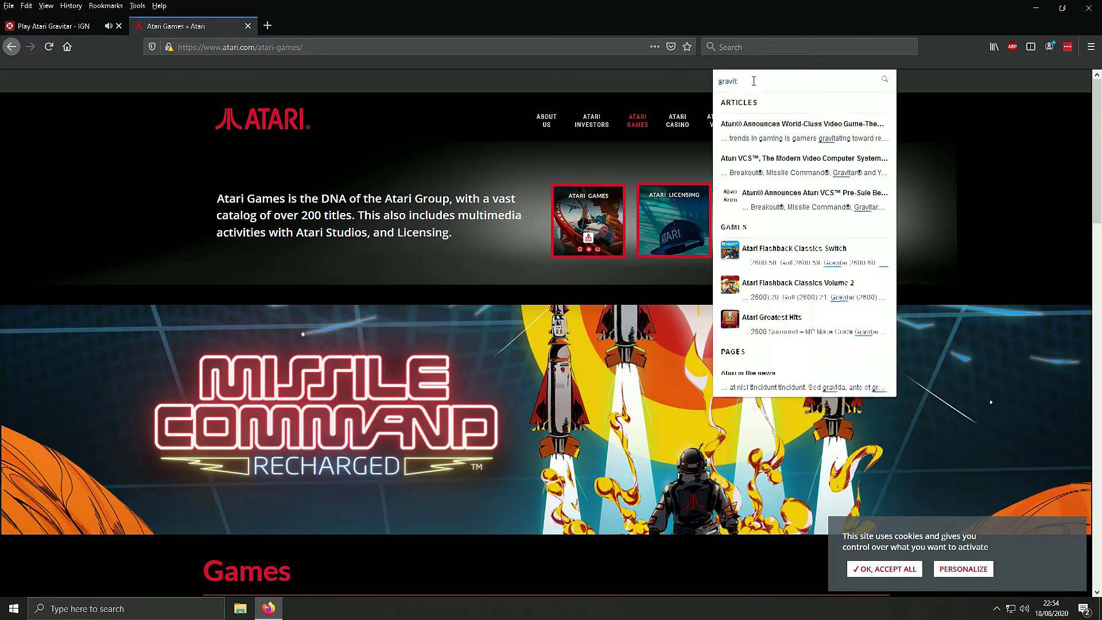
pyautogui.write('ar')
pyautogui.press('Return')
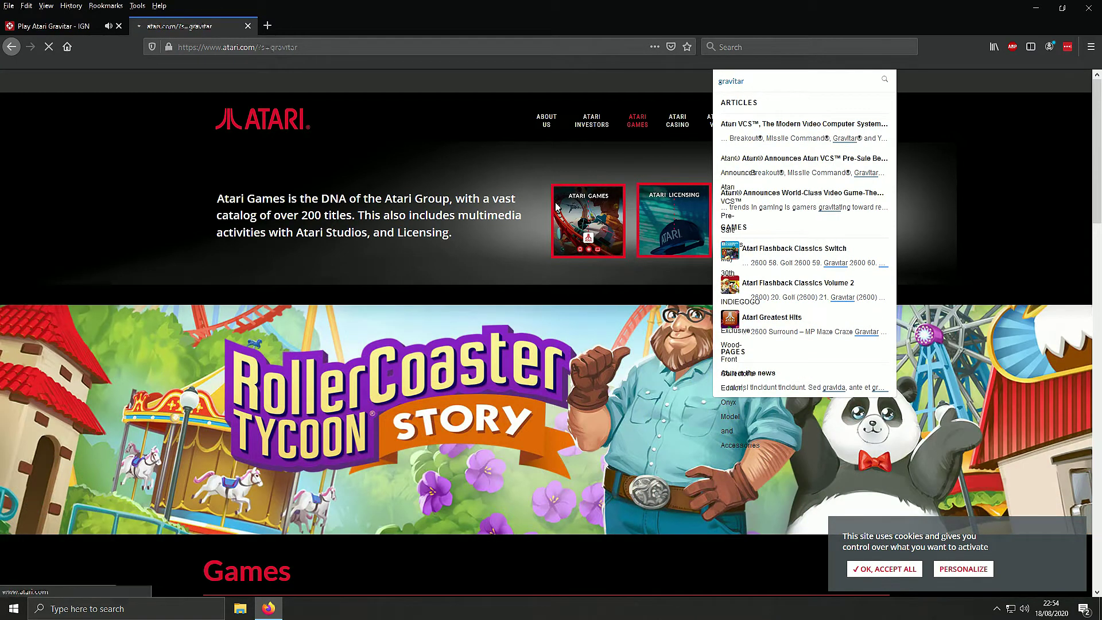
pyautogui.scroll(-2, 564, 285)
pyautogui.scroll(-3, 562, 280)
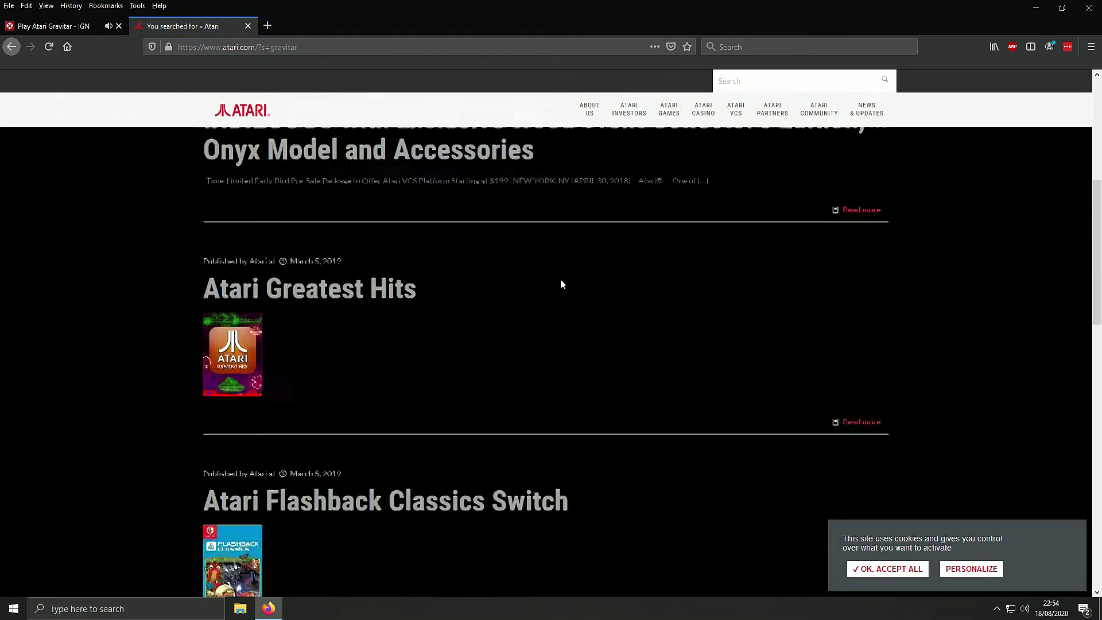
pyautogui.scroll(-1, 561, 284)
pyautogui.click(247, 298)
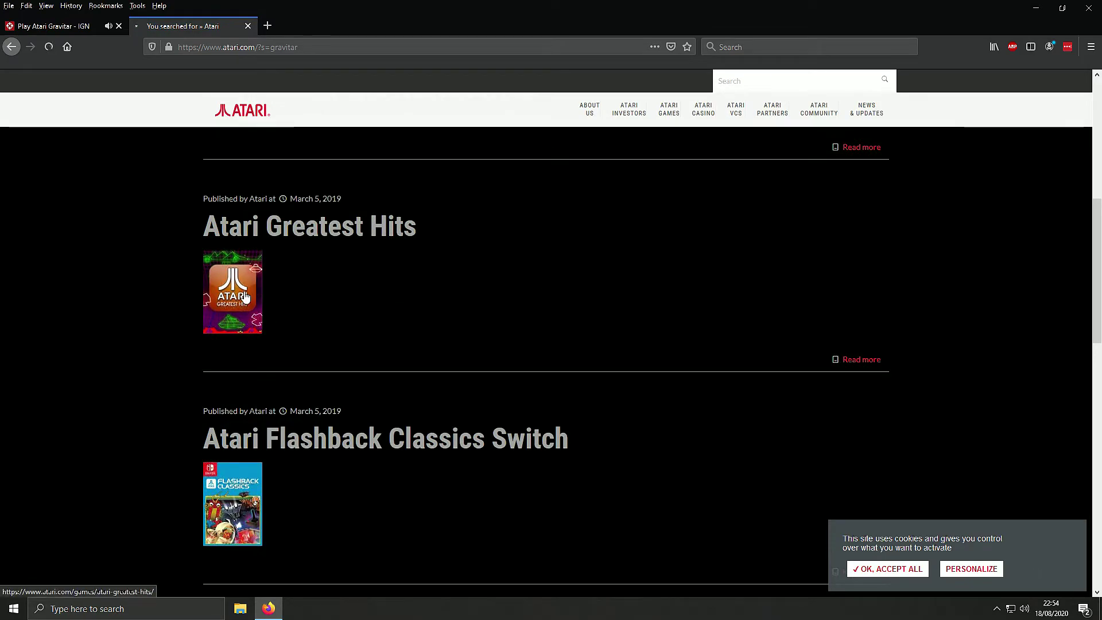
pyautogui.scroll(-4, 563, 291)
pyautogui.scroll(1, 560, 293)
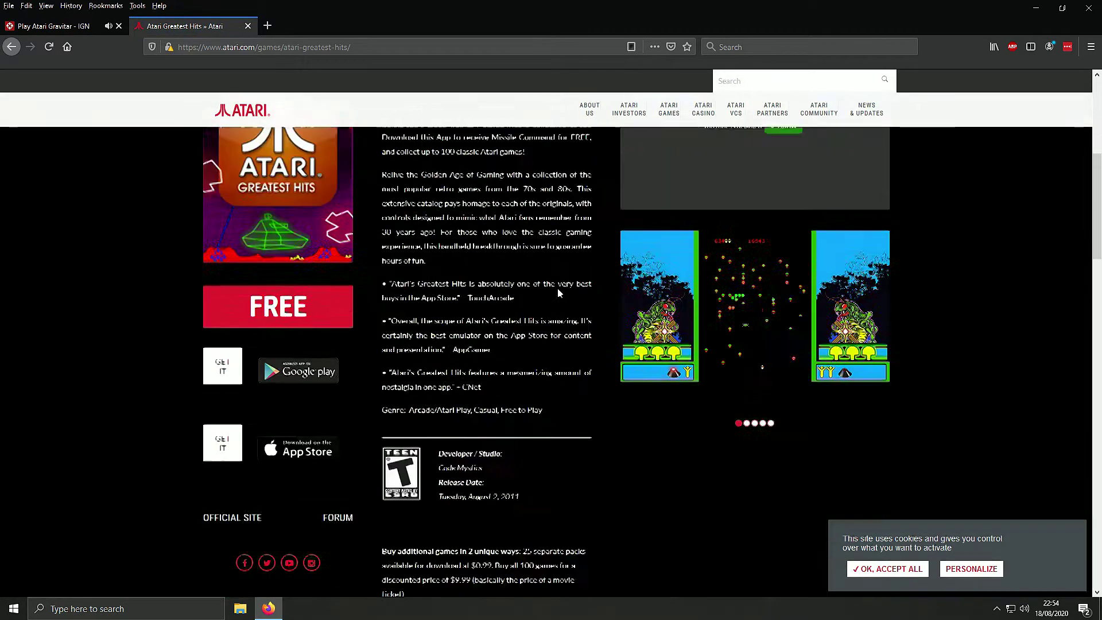
pyautogui.scroll(1, 557, 294)
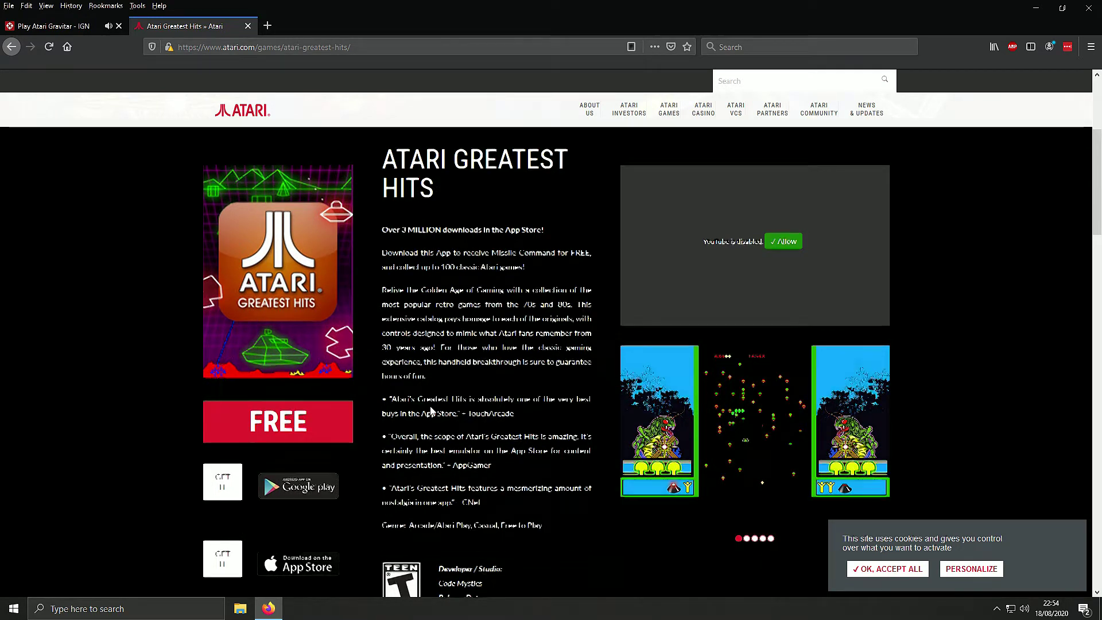
pyautogui.scroll(-1, 431, 412)
pyautogui.scroll(-1, 532, 397)
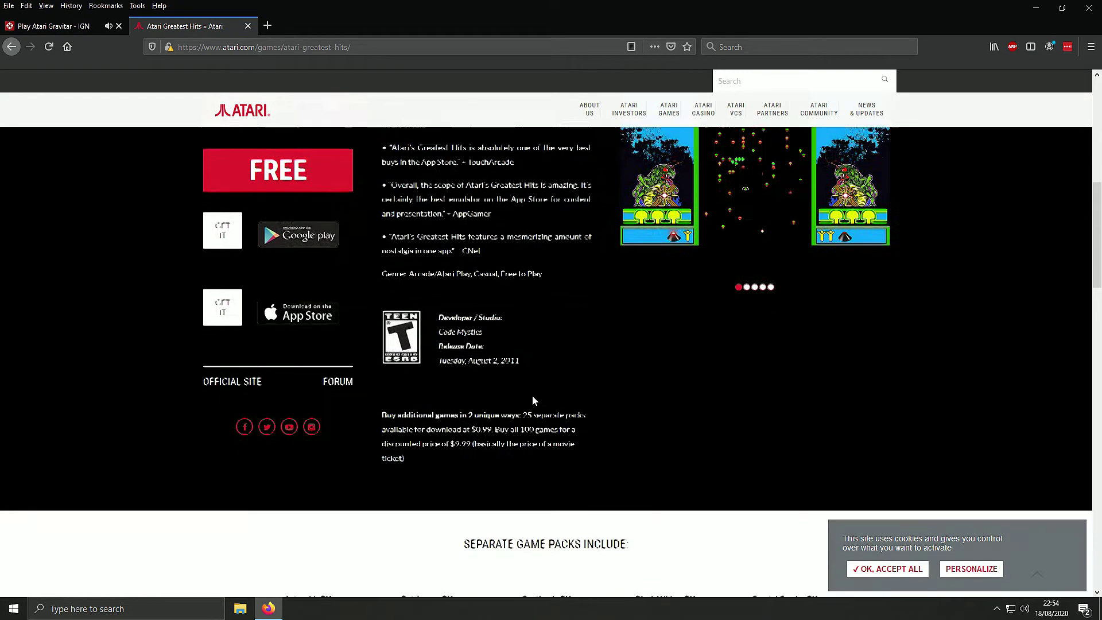
pyautogui.scroll(-3, 533, 396)
pyautogui.scroll(-1, 526, 394)
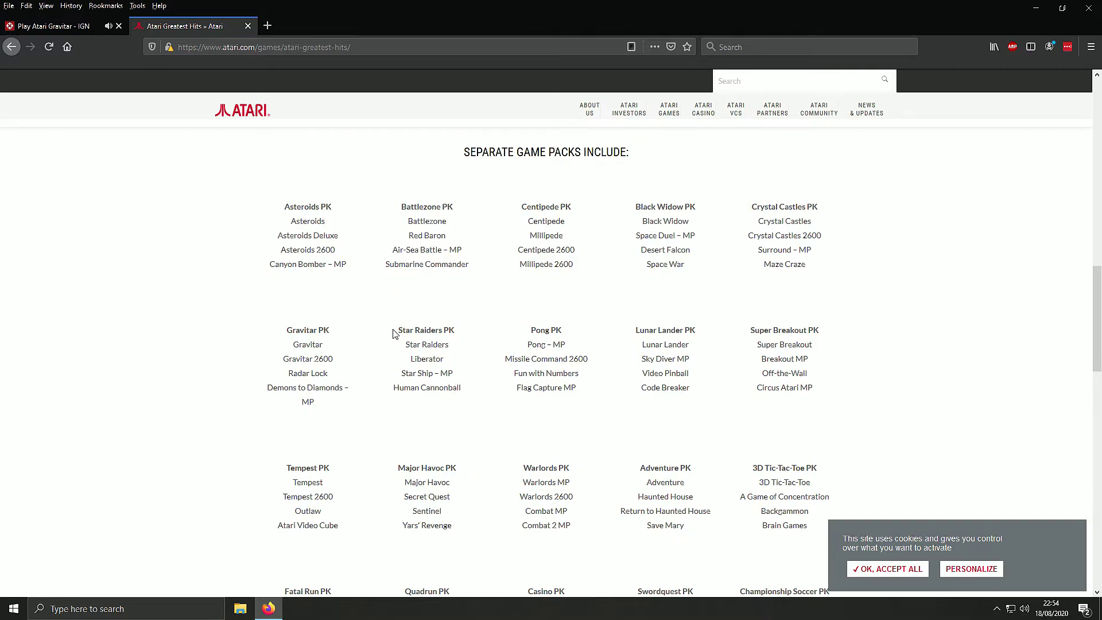
pyautogui.scroll(4, 407, 319)
pyautogui.scroll(4, 406, 320)
pyautogui.scroll(1, 406, 318)
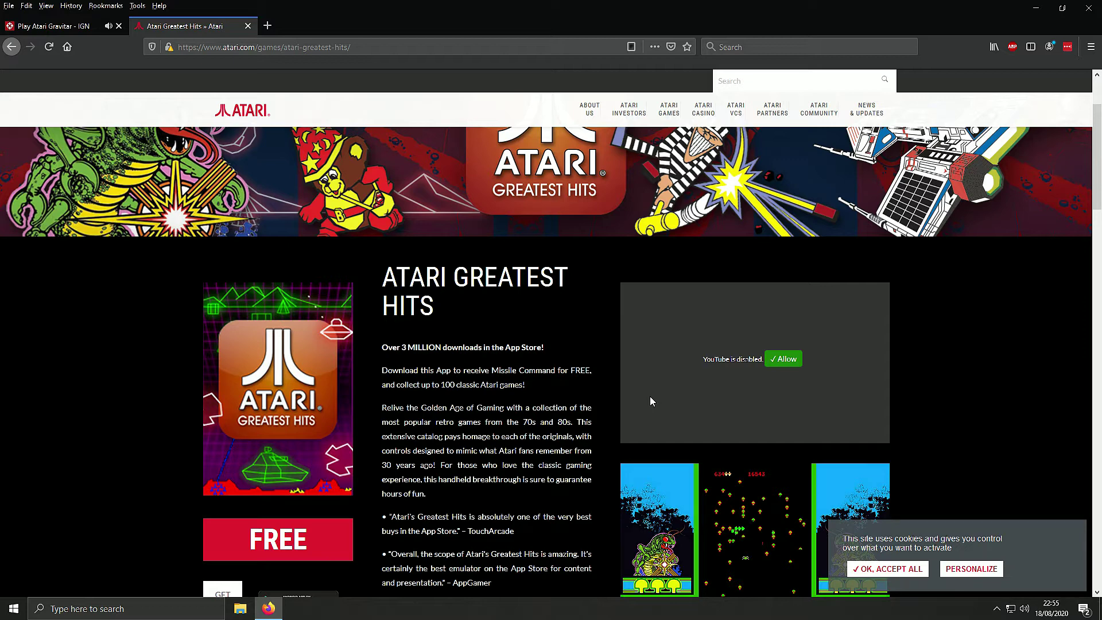
pyautogui.scroll(-3, 474, 421)
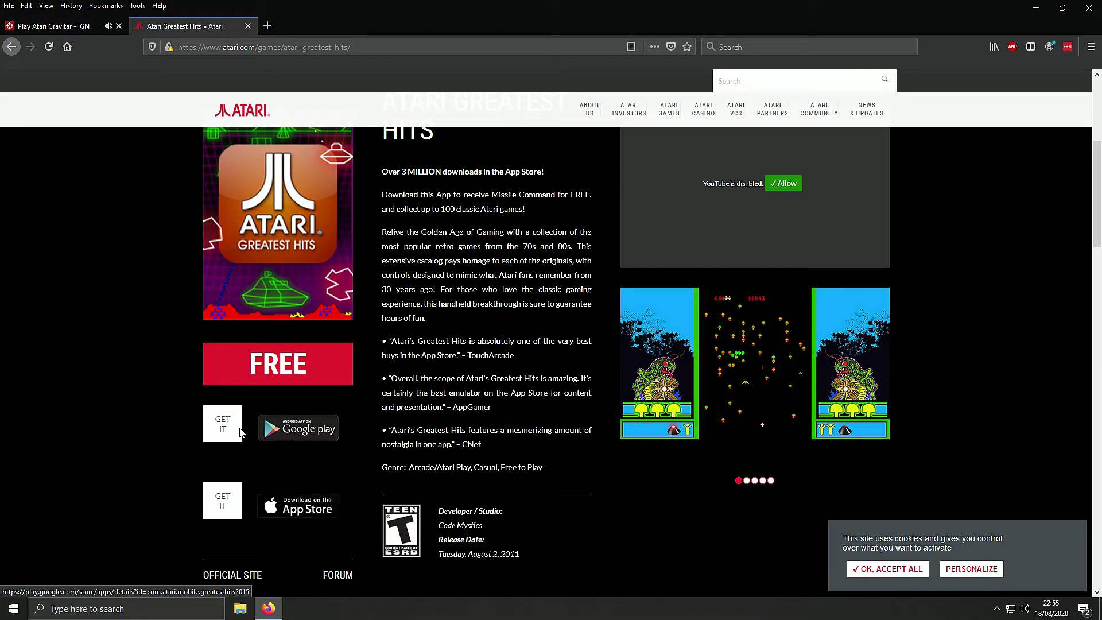
pyautogui.scroll(-2, 319, 433)
pyautogui.scroll(2, 301, 434)
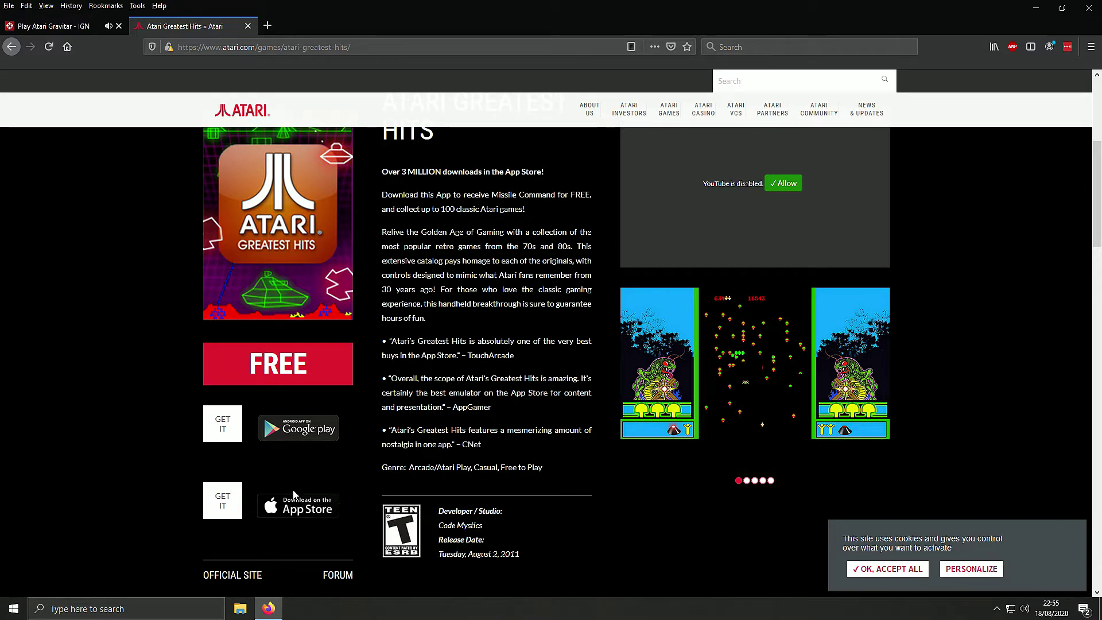
pyautogui.scroll(3, 381, 491)
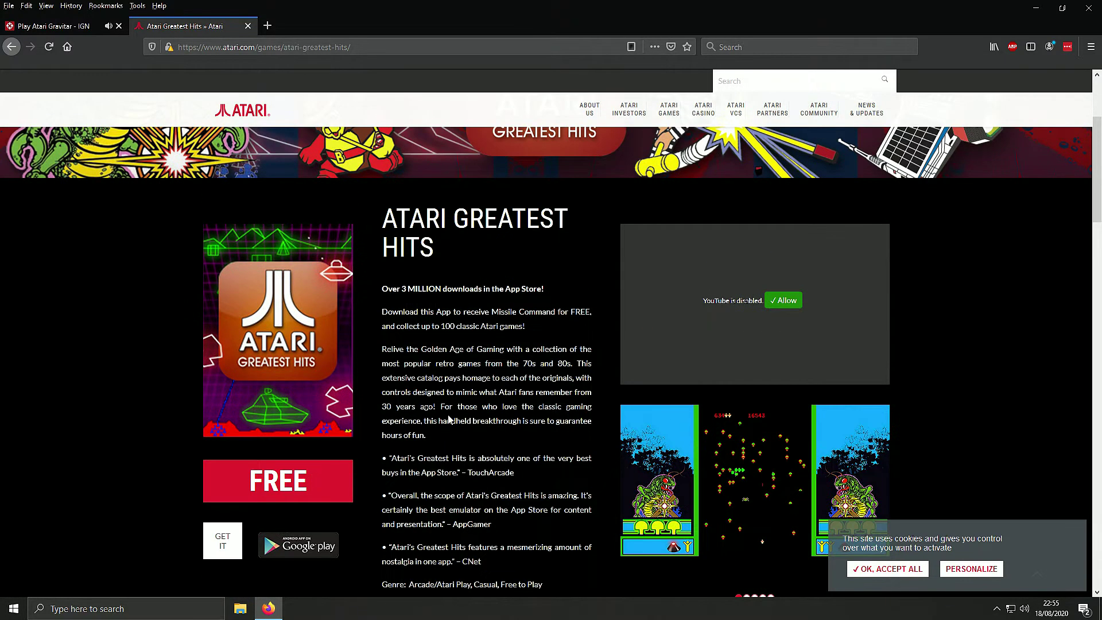
pyautogui.scroll(-3, 450, 422)
pyautogui.scroll(-2, 450, 421)
pyautogui.scroll(-2, 450, 421)
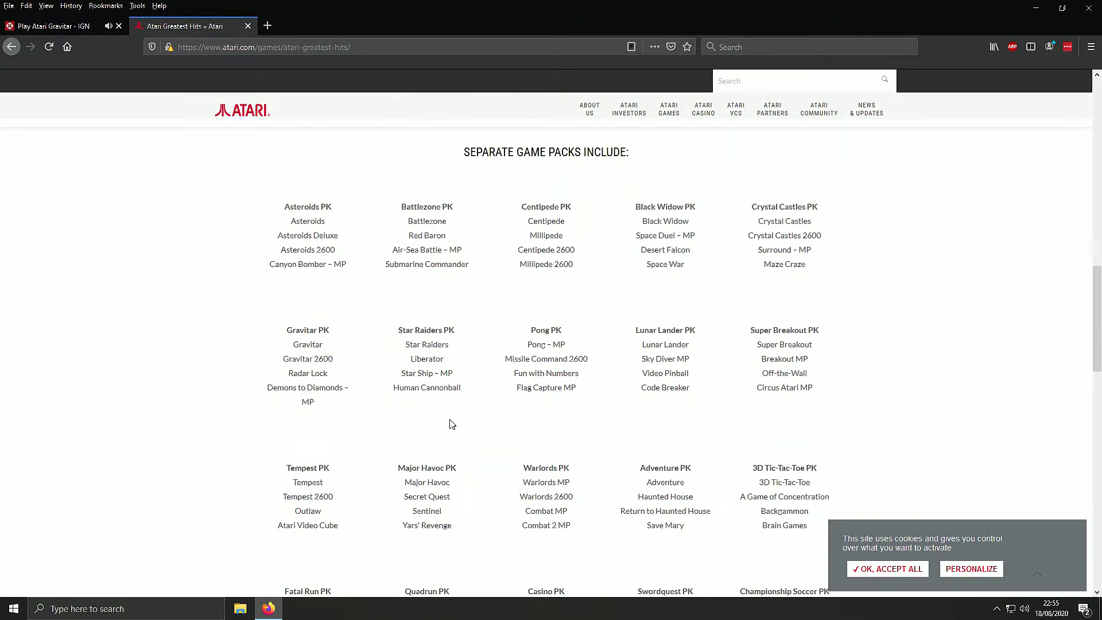
pyautogui.scroll(2, 450, 423)
pyautogui.scroll(2, 449, 421)
pyautogui.scroll(-3, 444, 421)
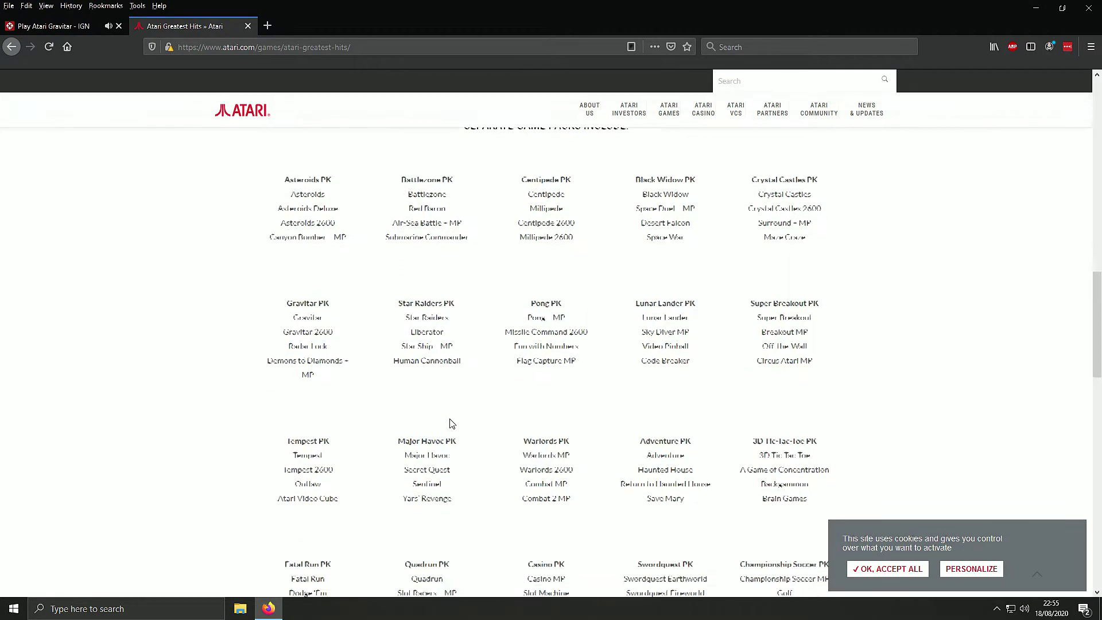
pyautogui.scroll(-1, 435, 418)
pyautogui.scroll(1, 427, 417)
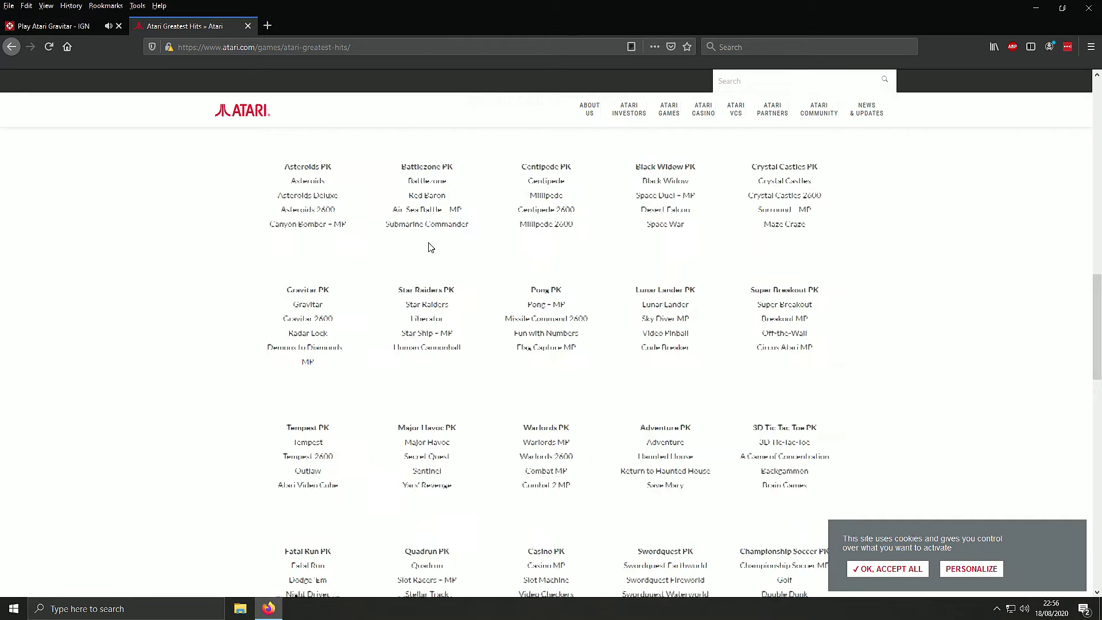
pyautogui.scroll(2, 428, 247)
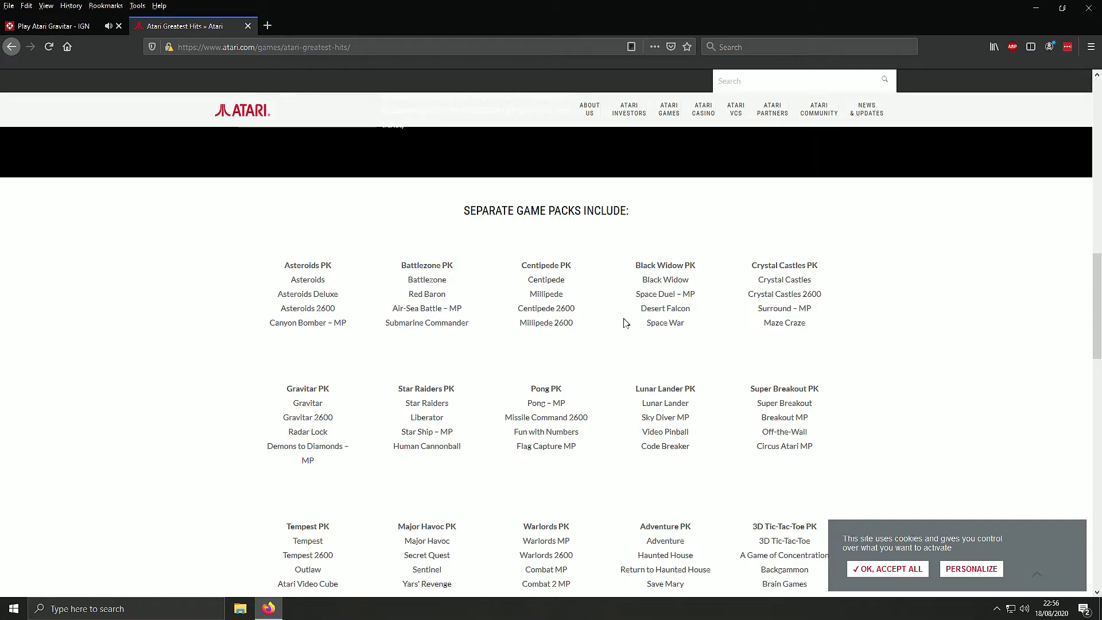
pyautogui.scroll(-2, 633, 325)
pyautogui.scroll(-1, 633, 324)
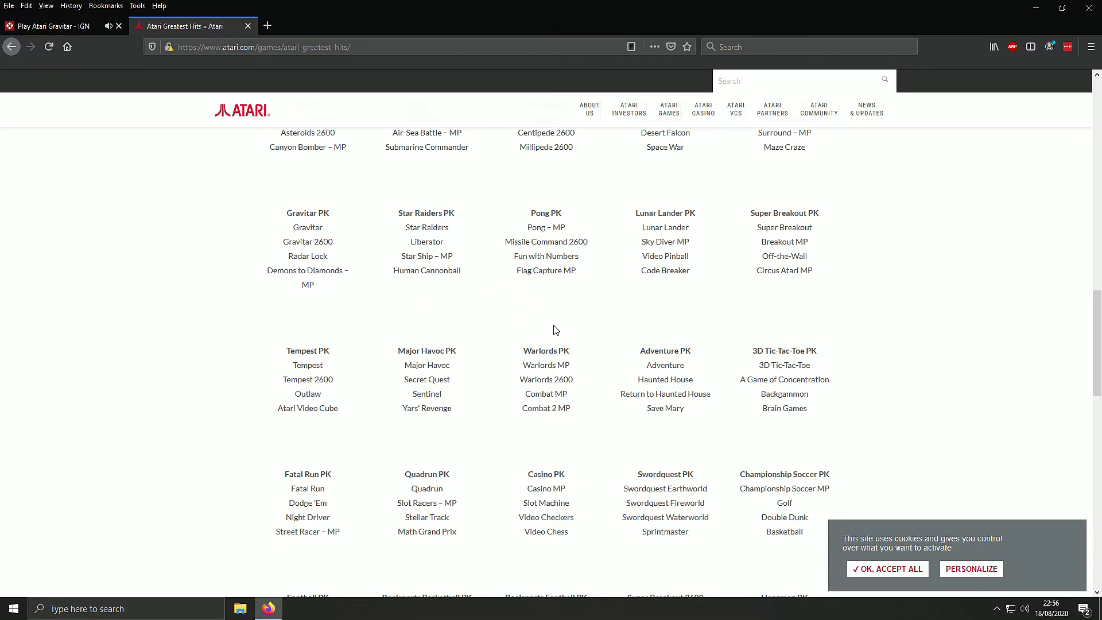
pyautogui.scroll(-2, 554, 328)
pyautogui.scroll(-2, 554, 327)
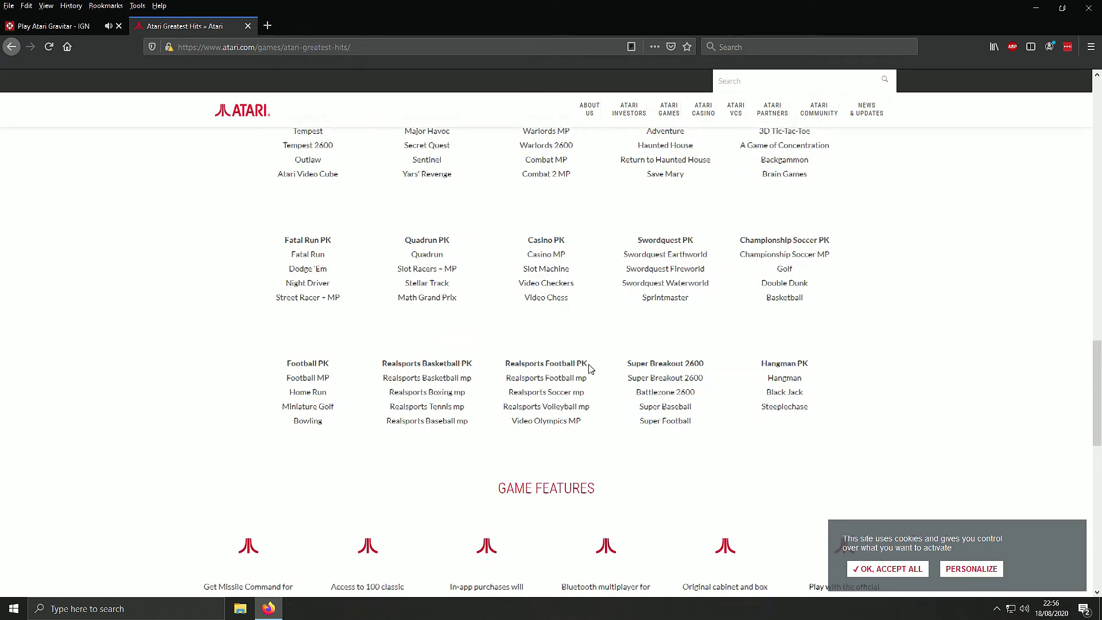
pyautogui.scroll(5, 585, 379)
pyautogui.scroll(5, 590, 368)
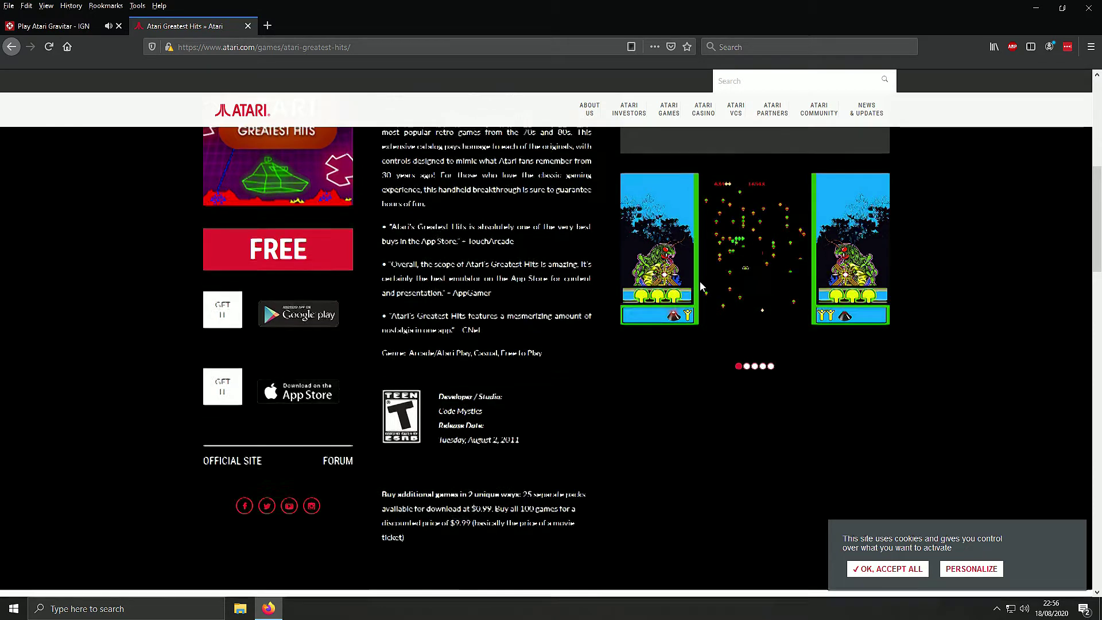
pyautogui.scroll(3, 699, 285)
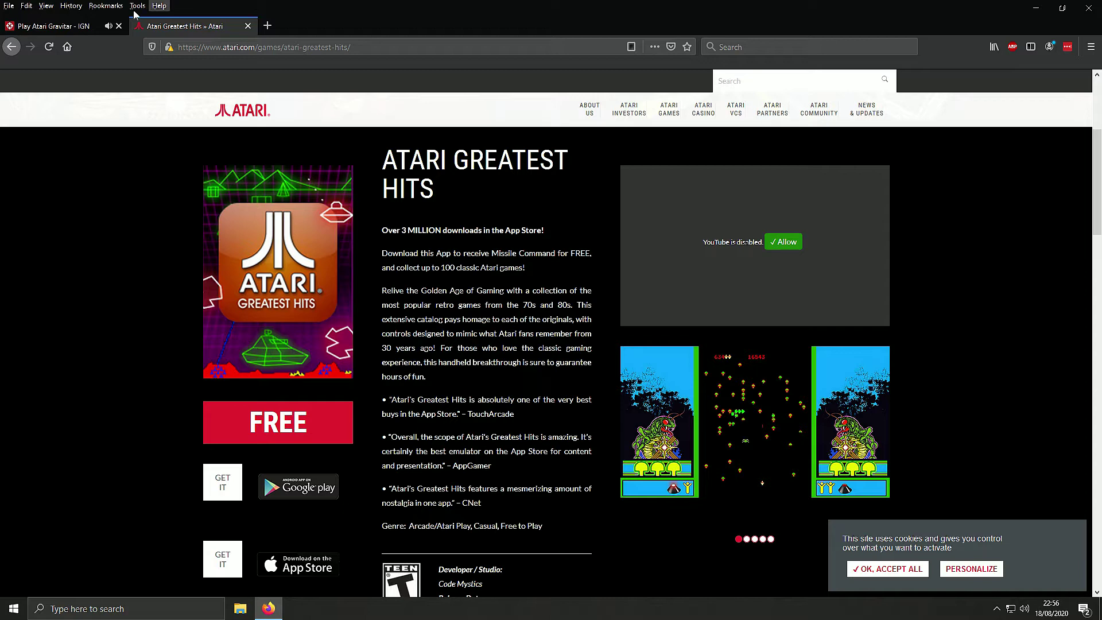
# Switch to the 'Play Atari Gravitar - IGN' tab and bring the game into view.
pyautogui.click(51, 26)
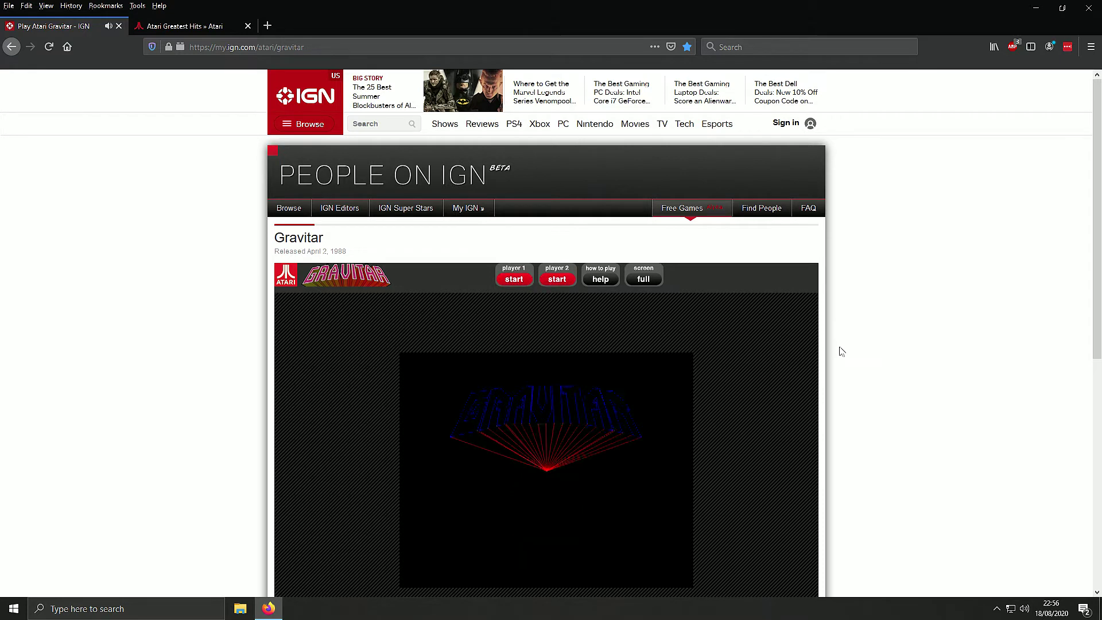
pyautogui.scroll(-1, 1096, 230)
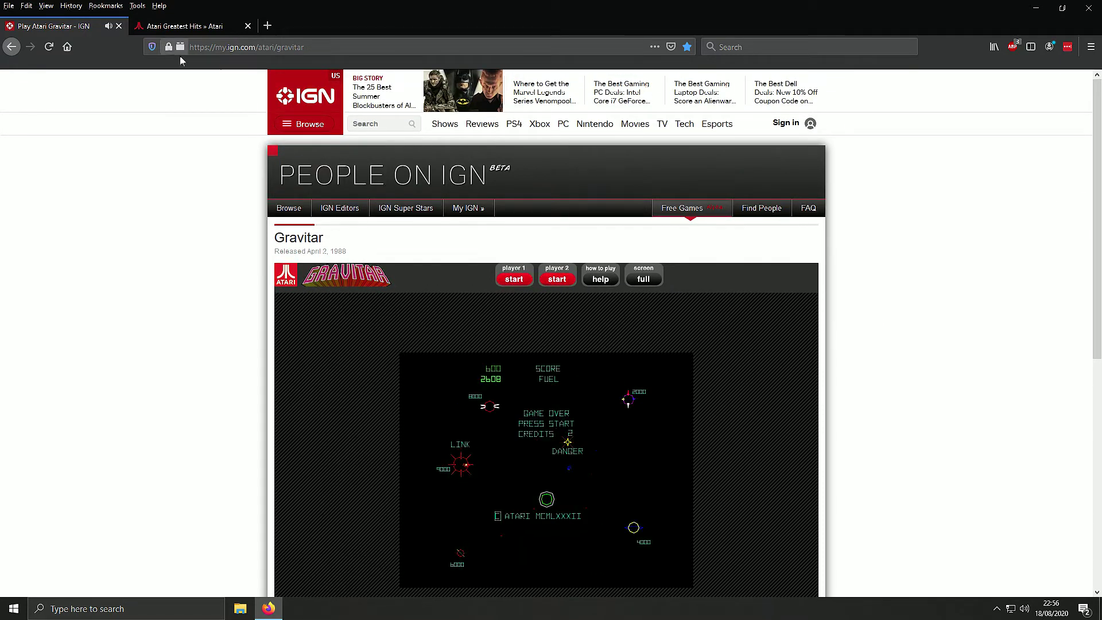
pyautogui.moveTo(1095, 185); pyautogui.dragTo(1095, 361)
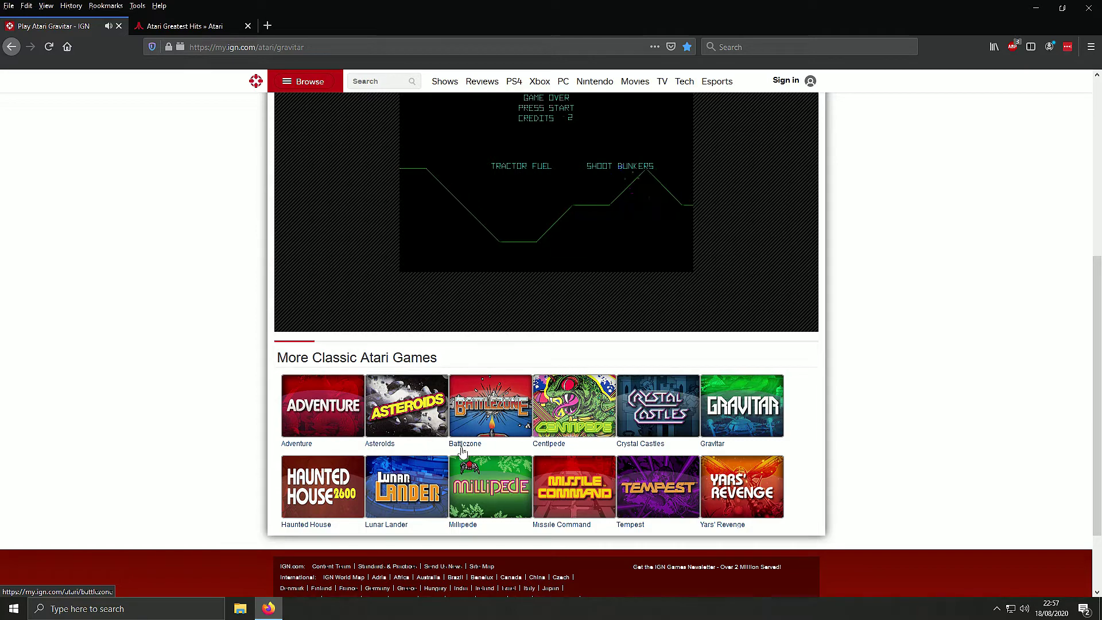
pyautogui.scroll(-1, 507, 463)
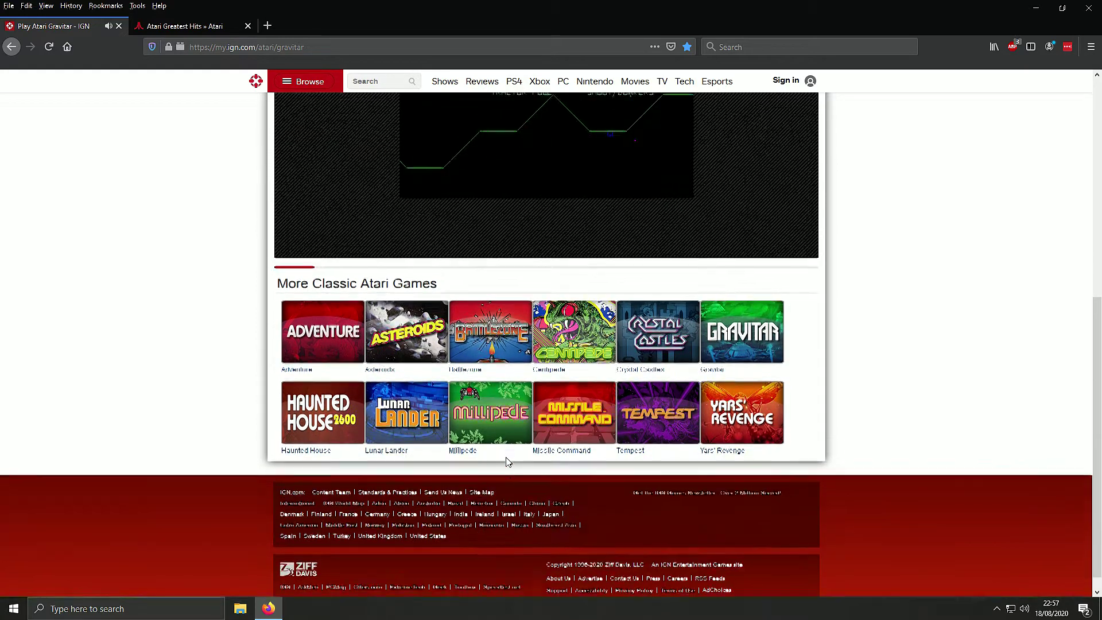
pyautogui.scroll(2, 507, 462)
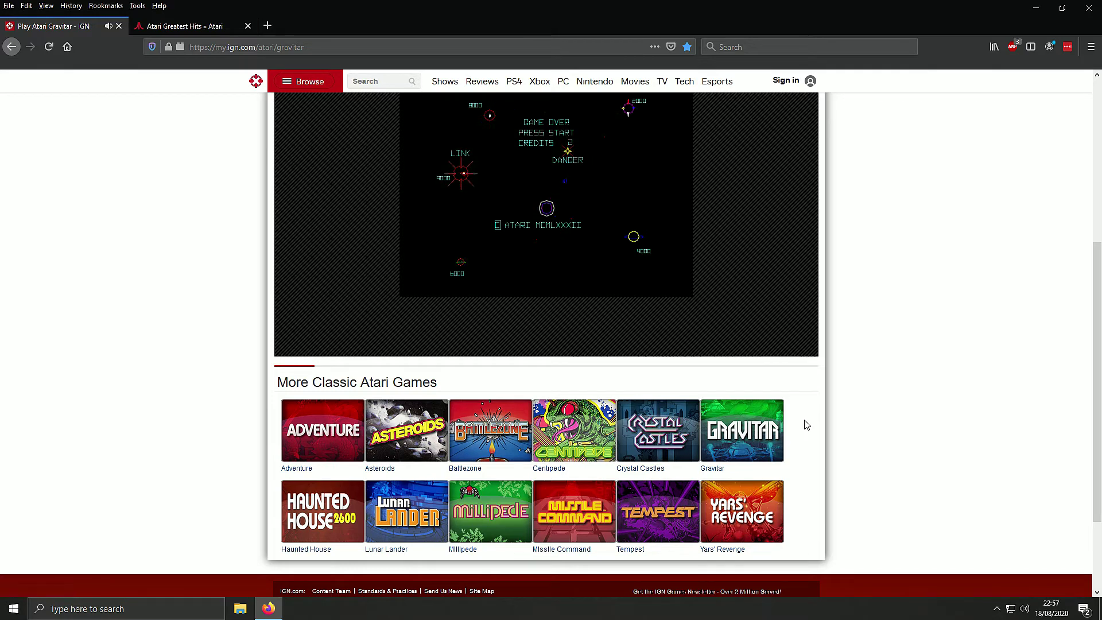
pyautogui.scroll(5, 804, 423)
pyautogui.press('1')
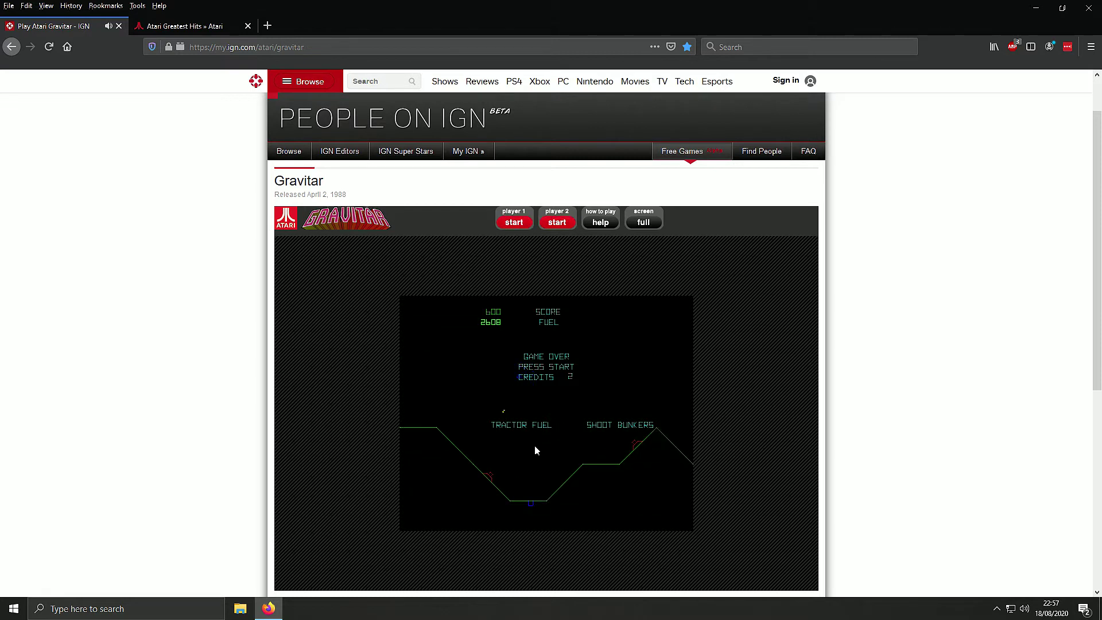
# Put Gravitar in full screen, then show and hide the controls guide.
pyautogui.click(646, 224)
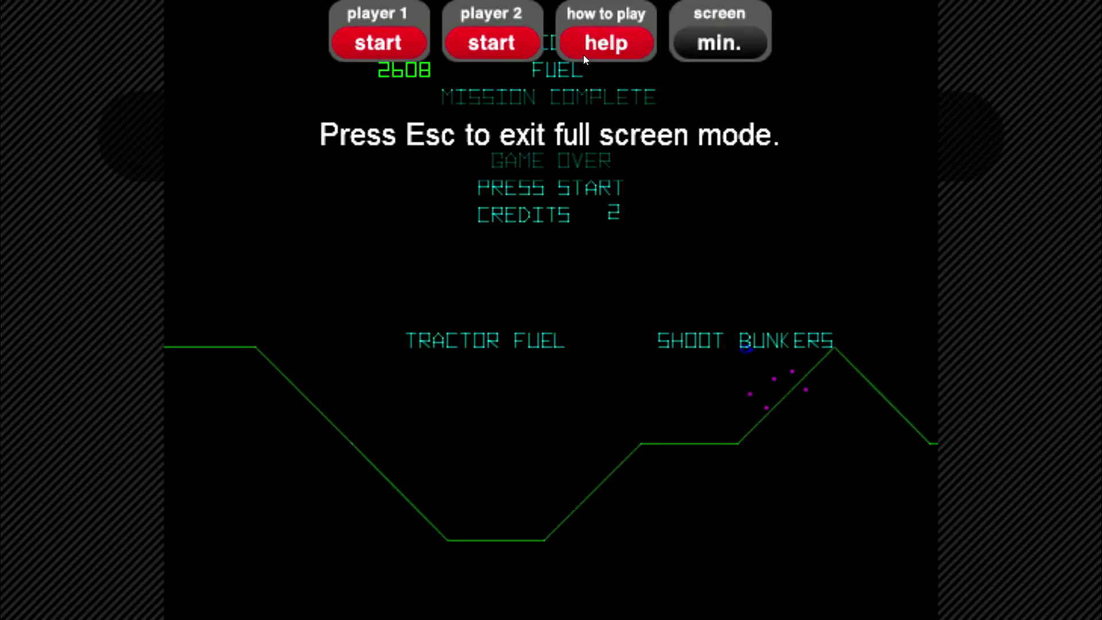
pyautogui.click(603, 48)
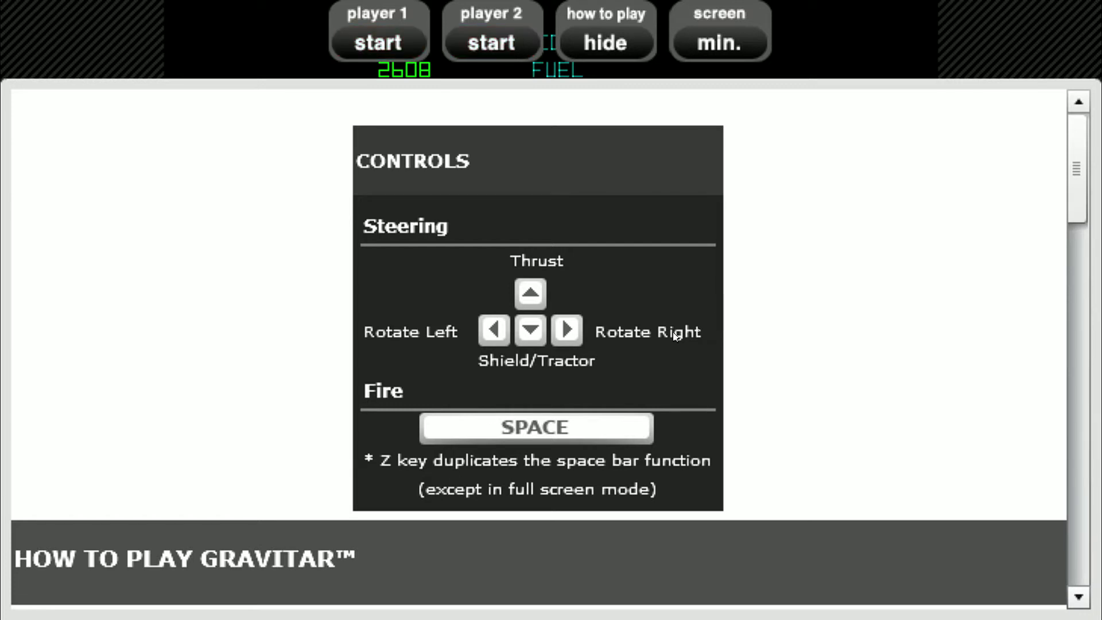
pyautogui.click(630, 48)
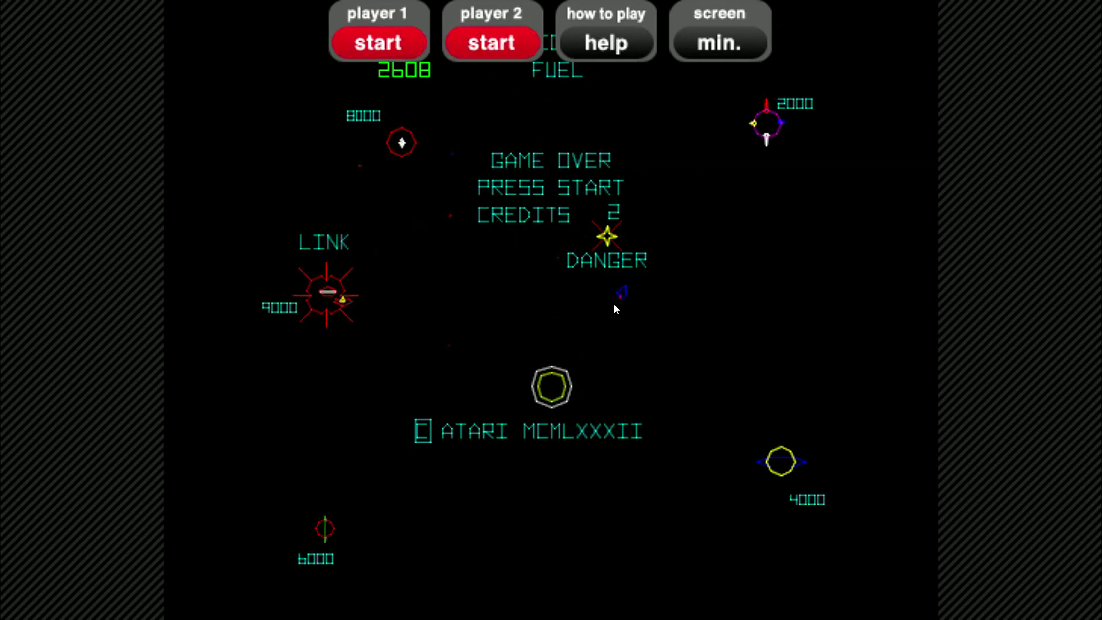
pyautogui.click(378, 43)
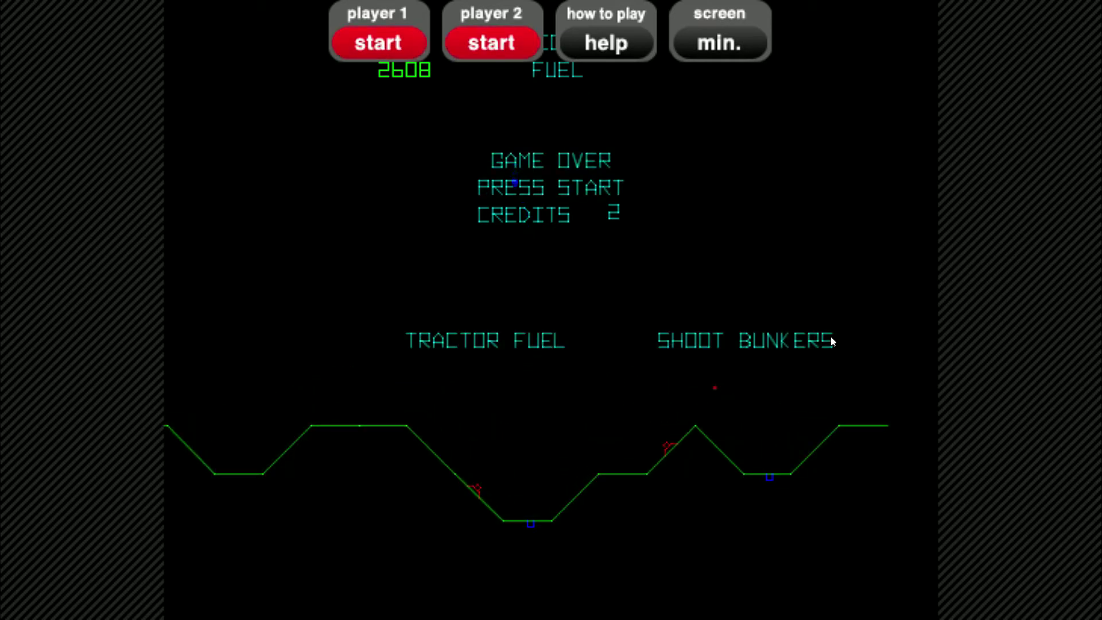
# Start a one-player Gravitar game and fly until the last ship is lost at 200 points.
pyautogui.click(380, 45)
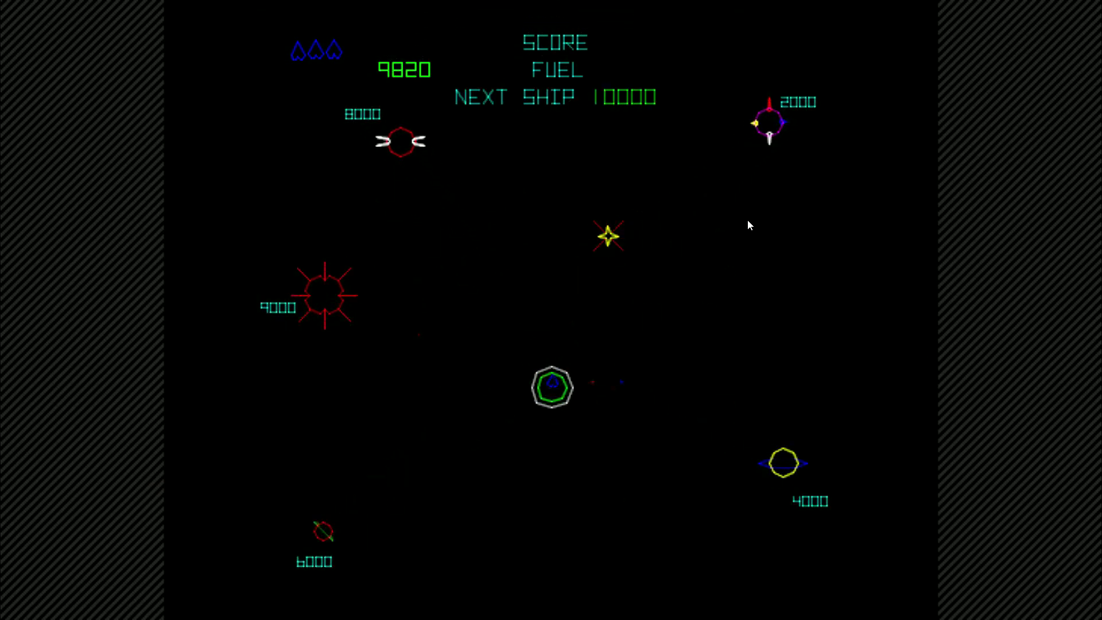
pyautogui.press('Up')
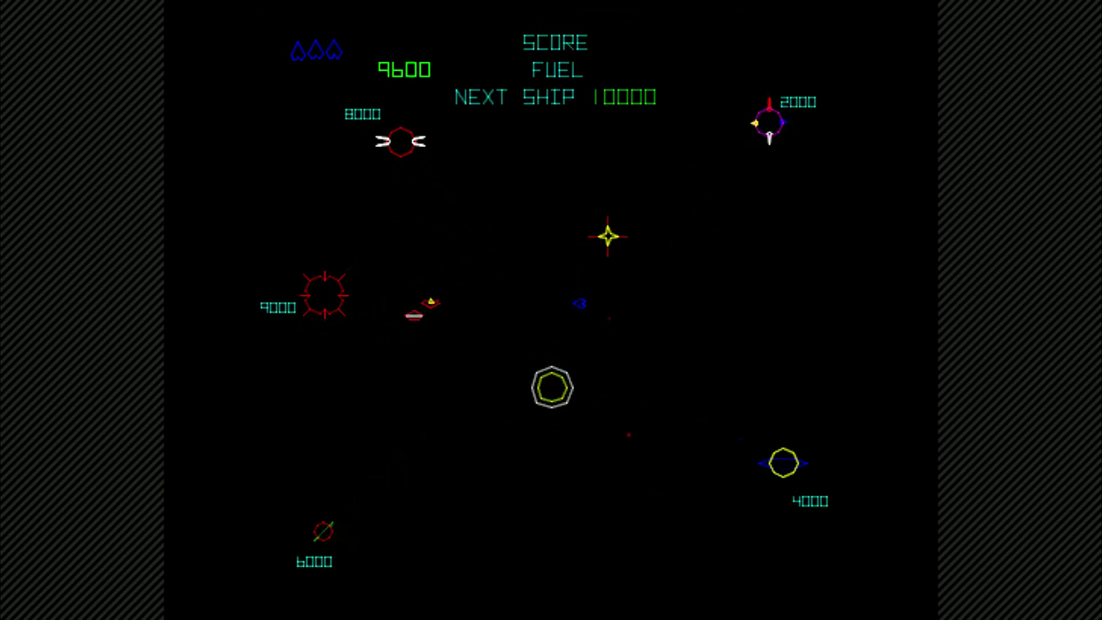
pyautogui.press('Up')
pyautogui.press('Up')
pyautogui.press('Up')
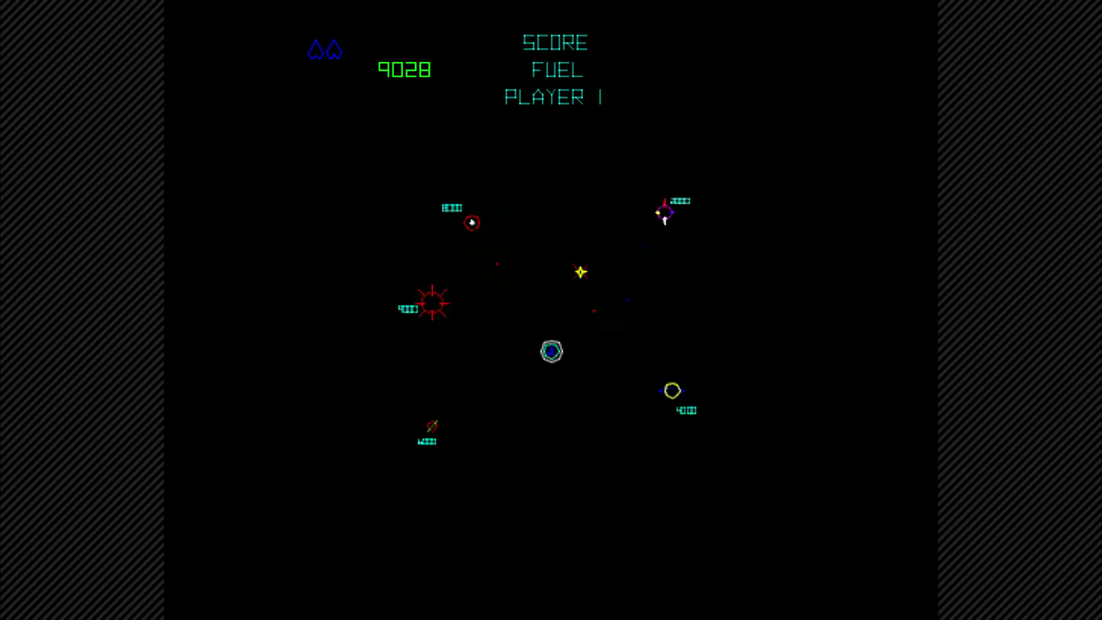
pyautogui.press('Up')
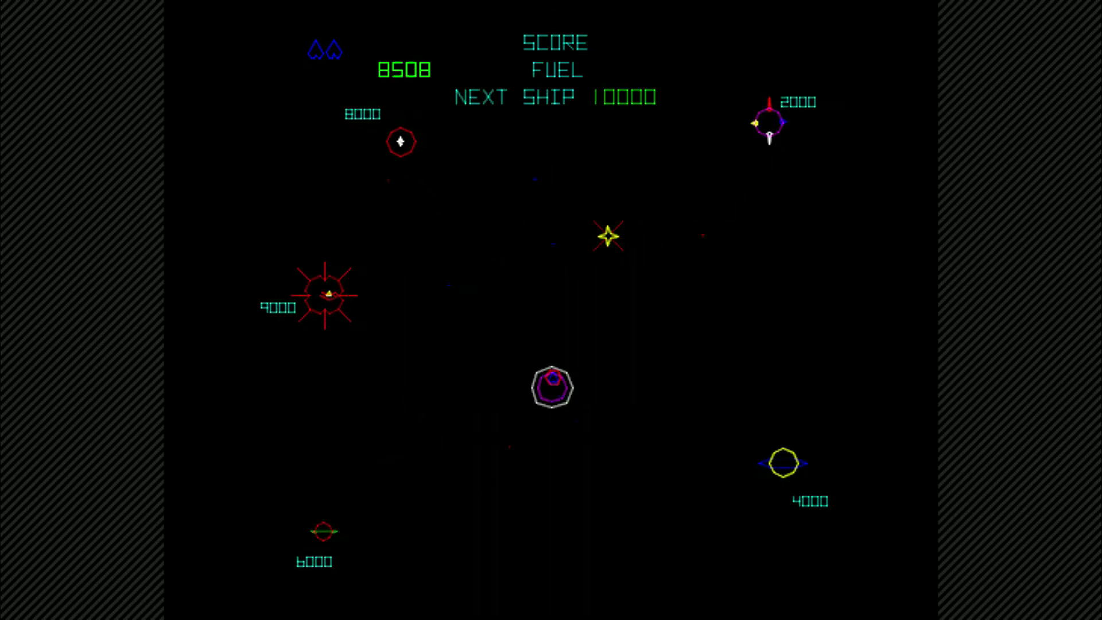
pyautogui.press('Up')
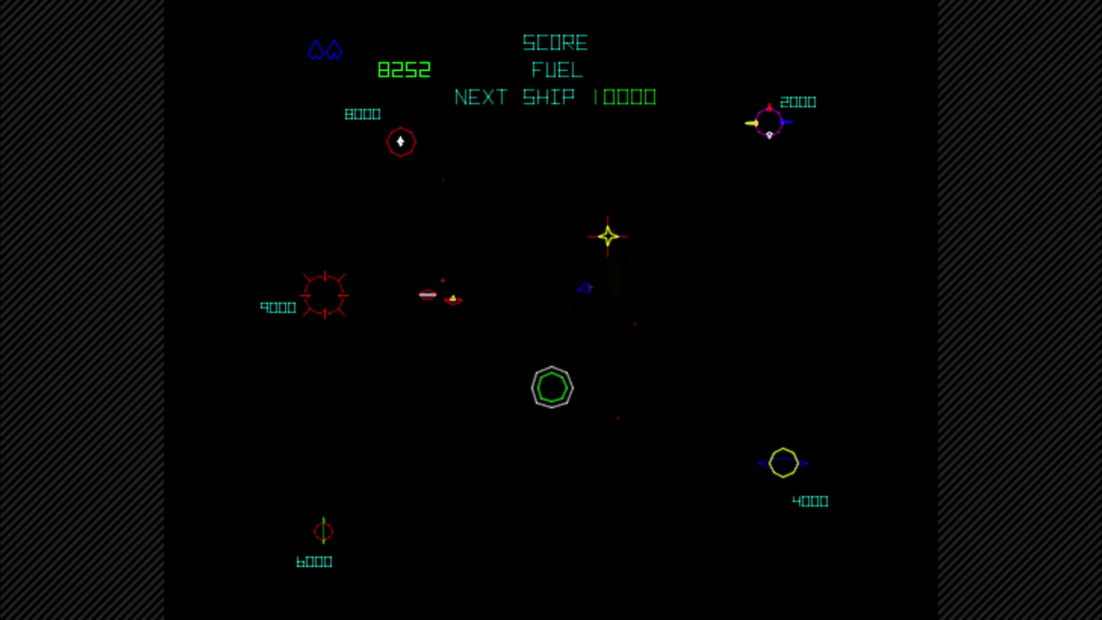
pyautogui.press('Up')
pyautogui.press('ctrl')
pyautogui.press('Up')
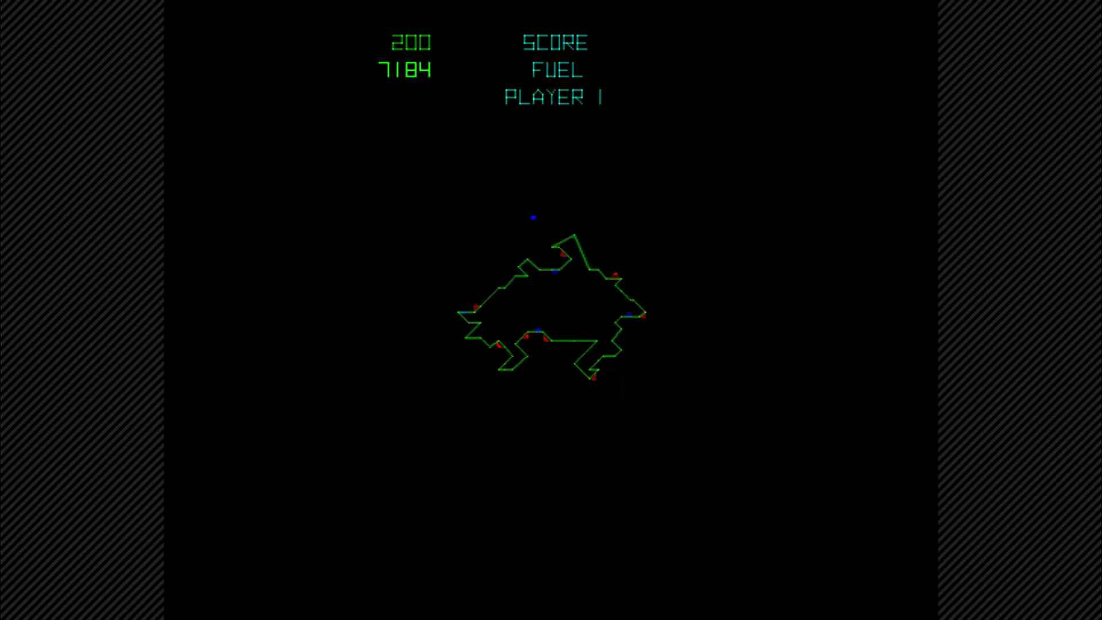
pyautogui.press('Up')
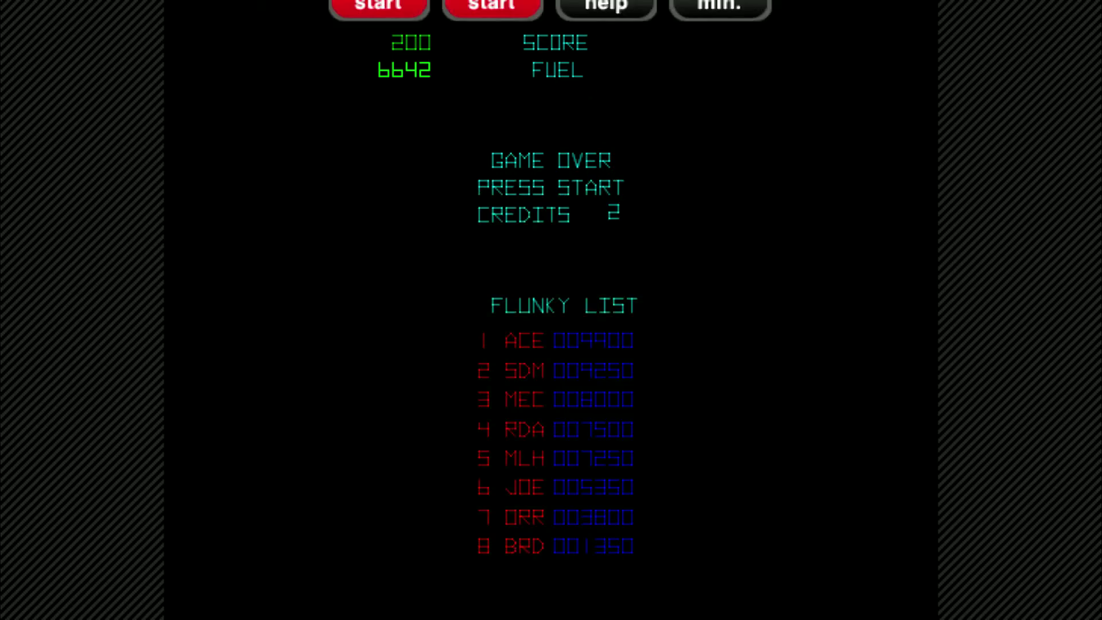
# Begin a new one-player game, thrust out of the start area and shoot the red saucer.
pyautogui.click(423, 46)
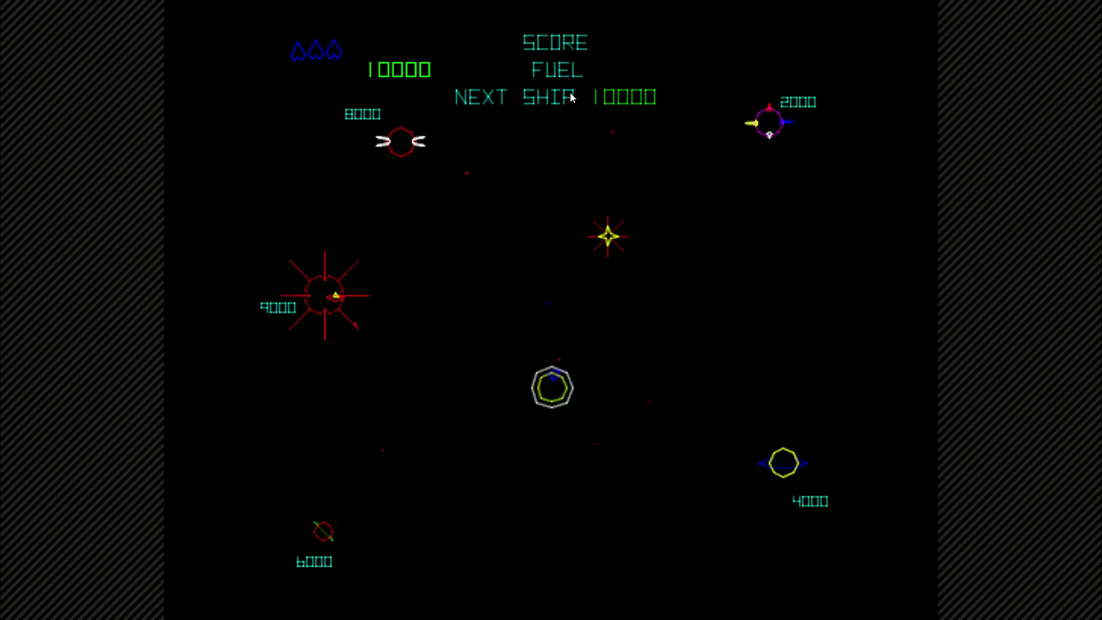
pyautogui.press('Up')
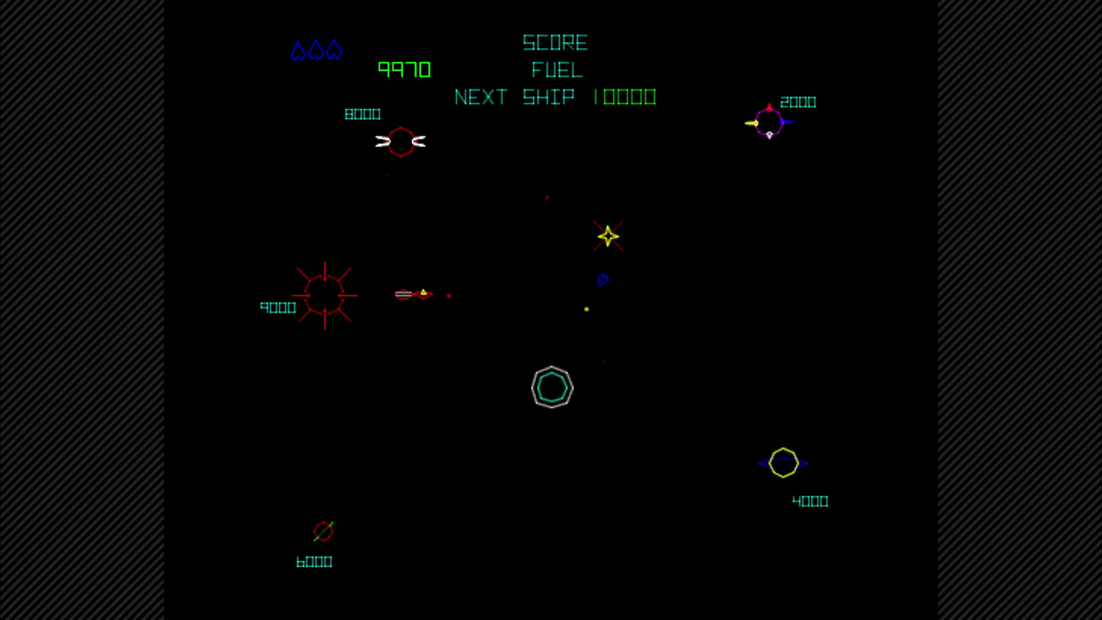
pyautogui.press('Up')
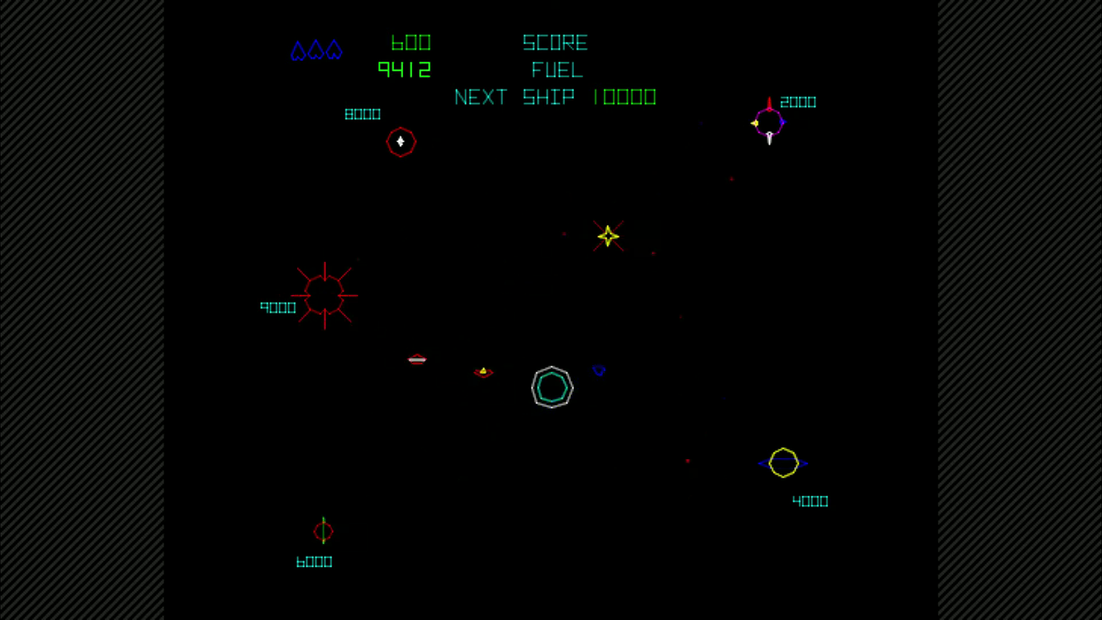
pyautogui.press('Up')
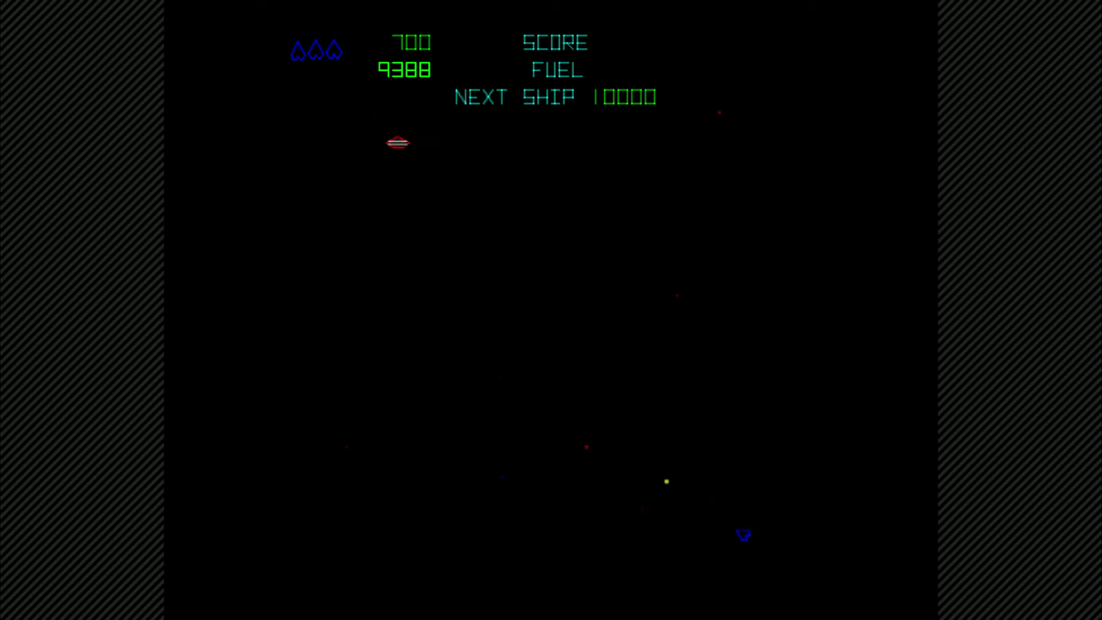
pyautogui.press('Up')
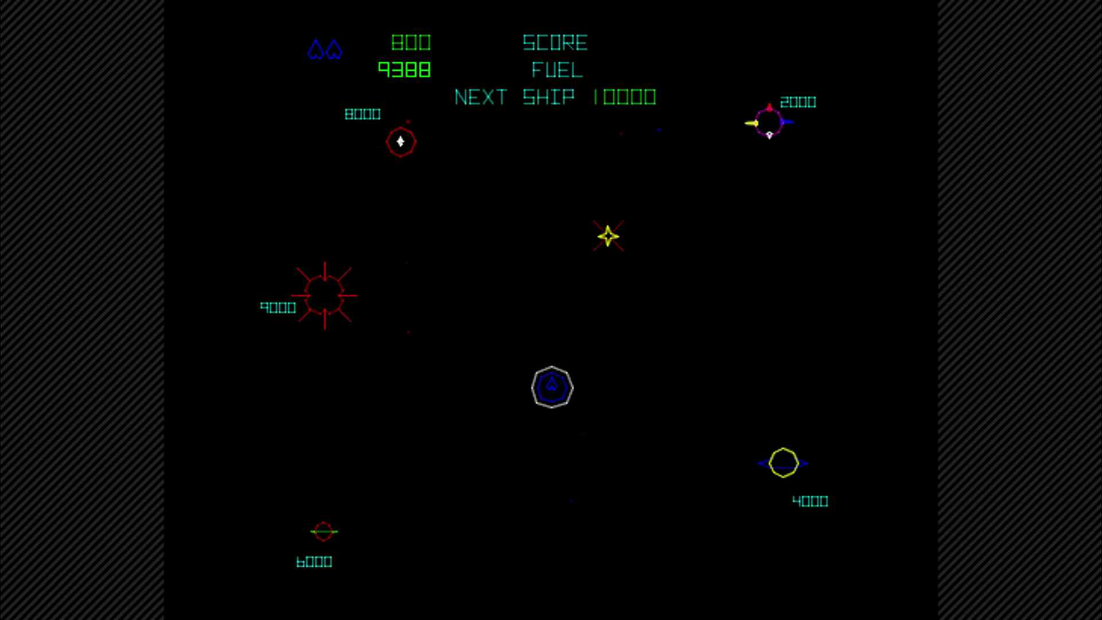
# Fly across new sectors shooting enemies until Game Over at 1000 points.
pyautogui.press('Up')
pyautogui.press('Up')
pyautogui.press('Up')
pyautogui.press('Up')
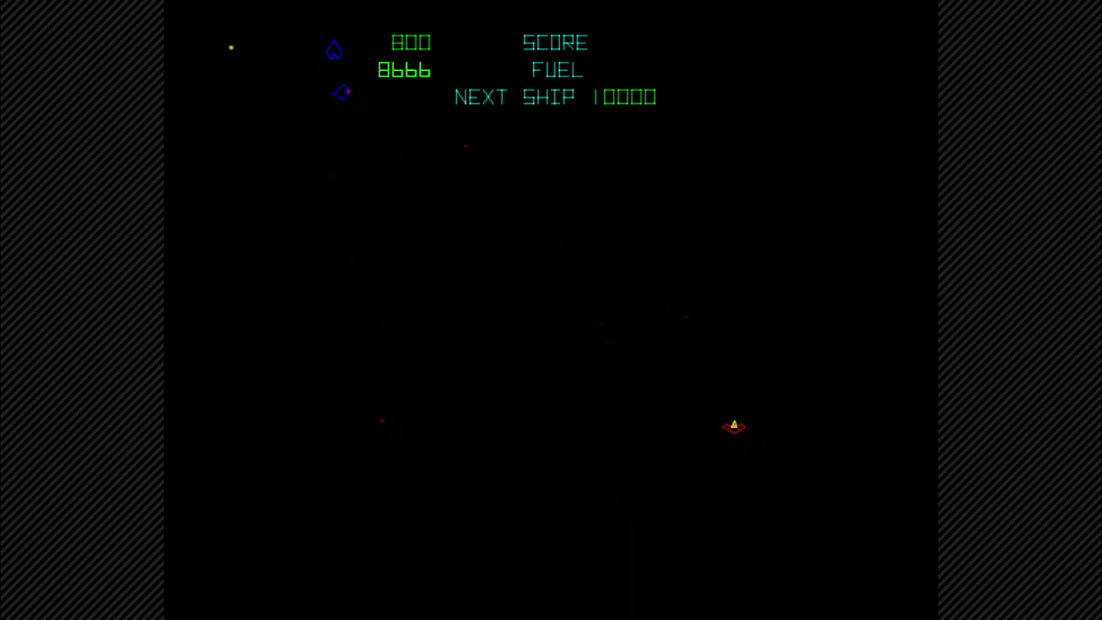
pyautogui.press('Up')
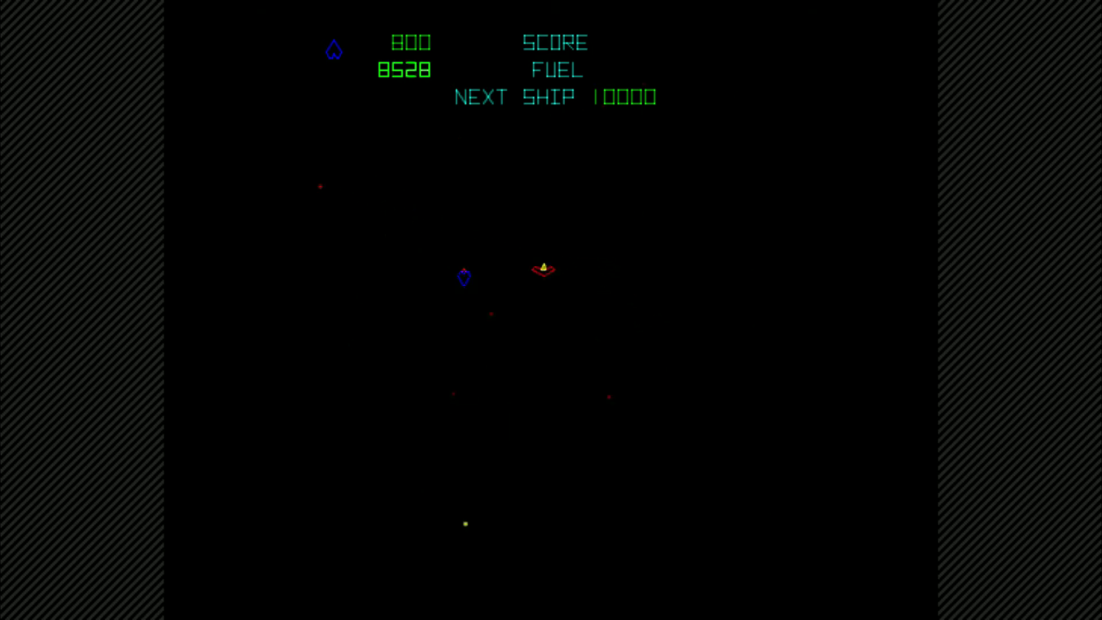
pyautogui.press('Up')
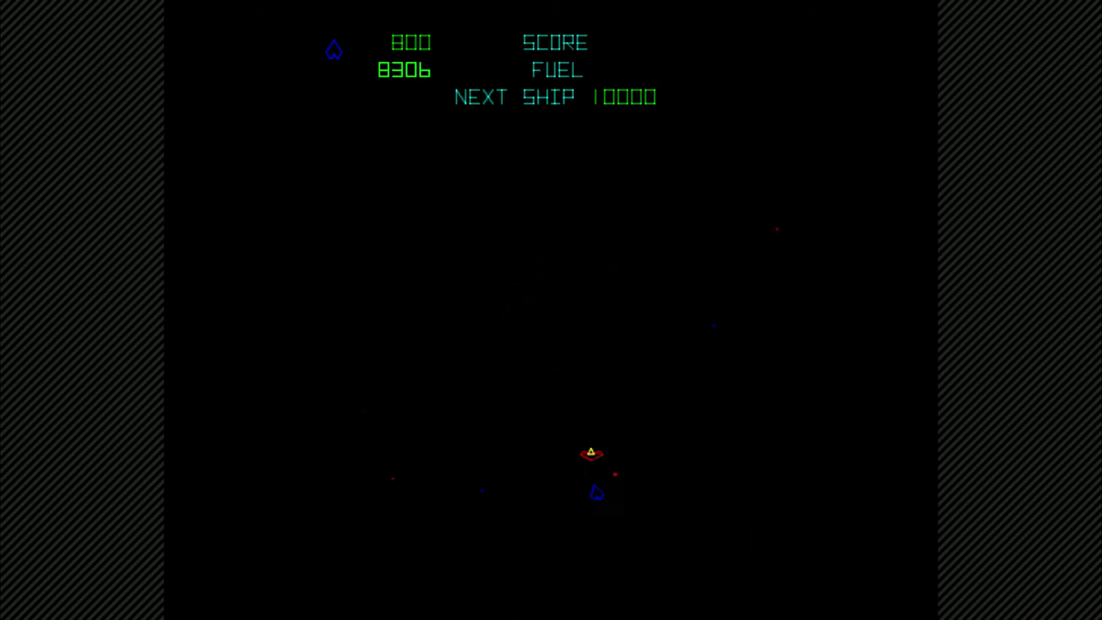
pyautogui.press('ctrl')
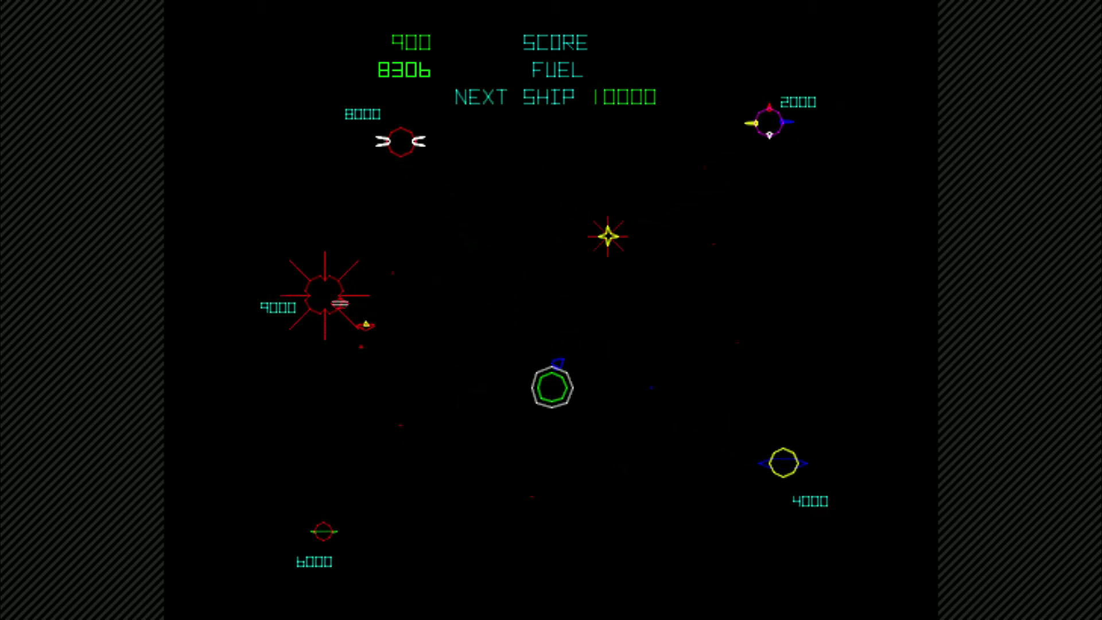
pyautogui.press('Up')
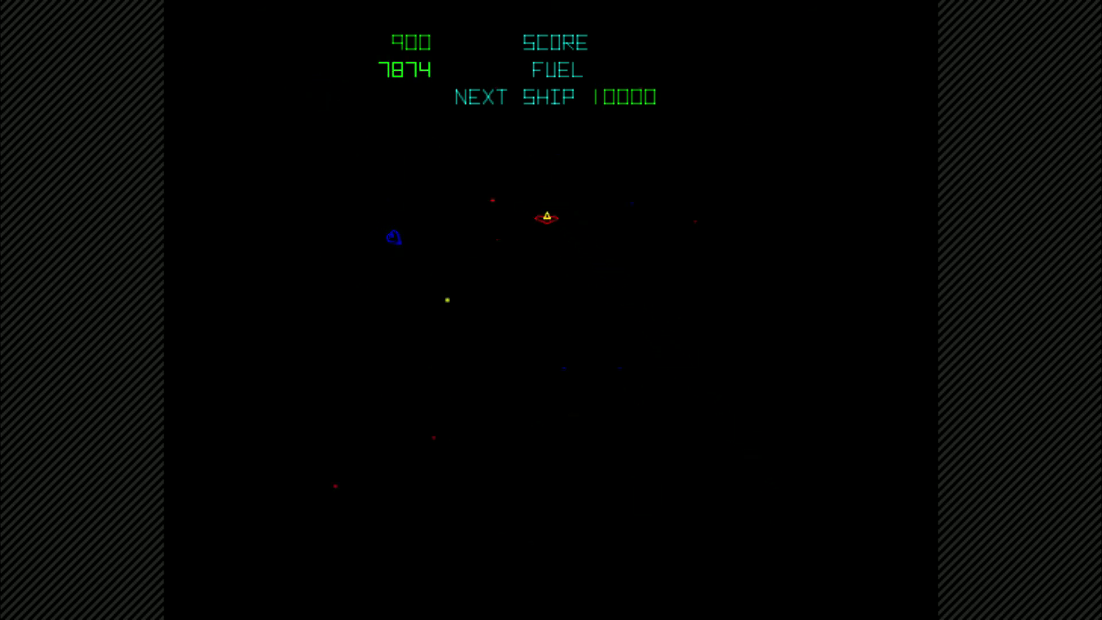
pyautogui.press('Up')
pyautogui.press('Up')
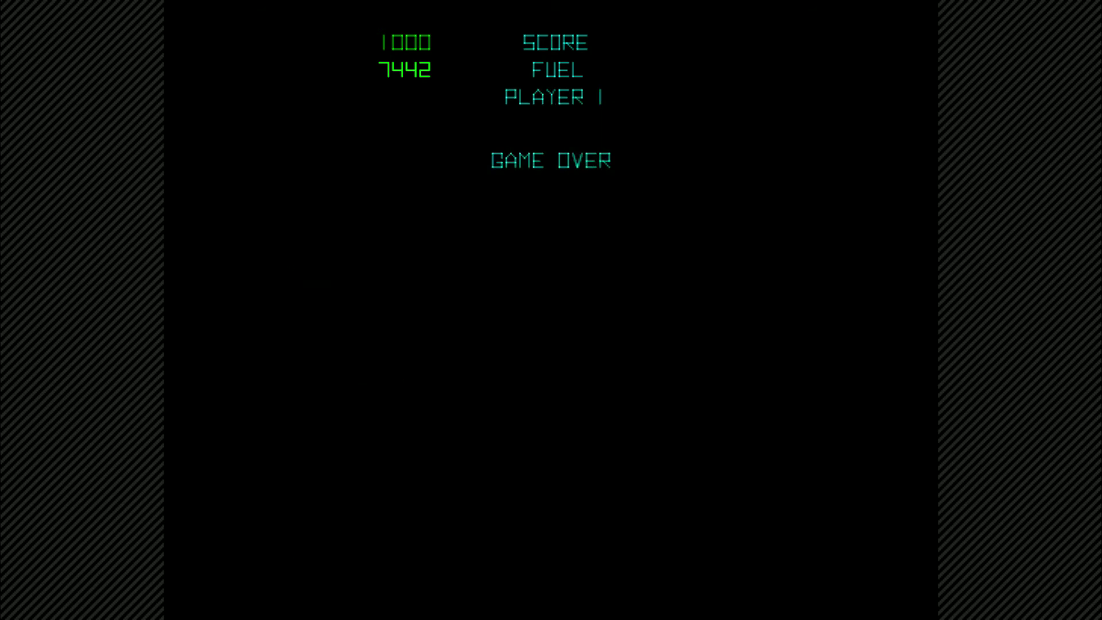
# Exit full-screen mode with Esc back to the IGN Gravitar page.
pyautogui.press('Escape')
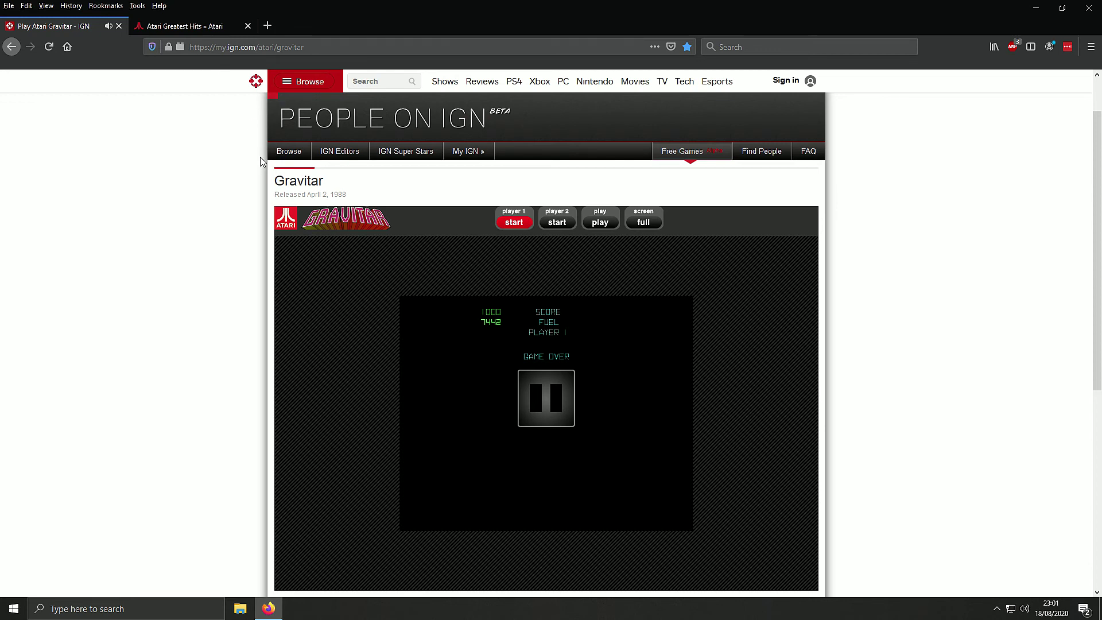
pyautogui.scroll(-5, 261, 162)
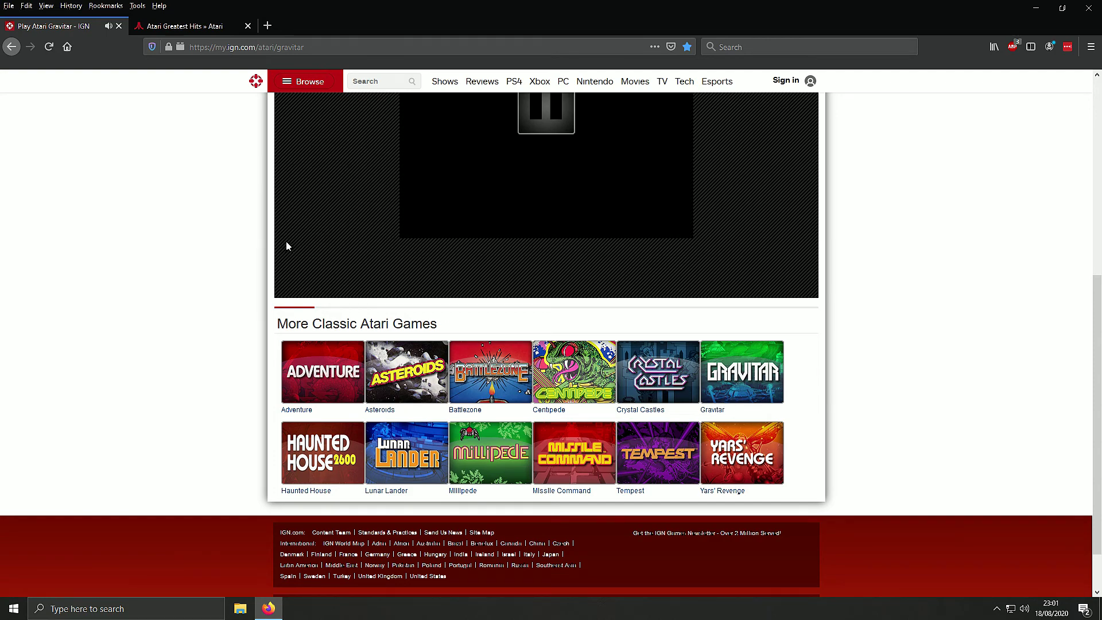
pyautogui.scroll(1, 596, 323)
pyautogui.scroll(1, 984, 317)
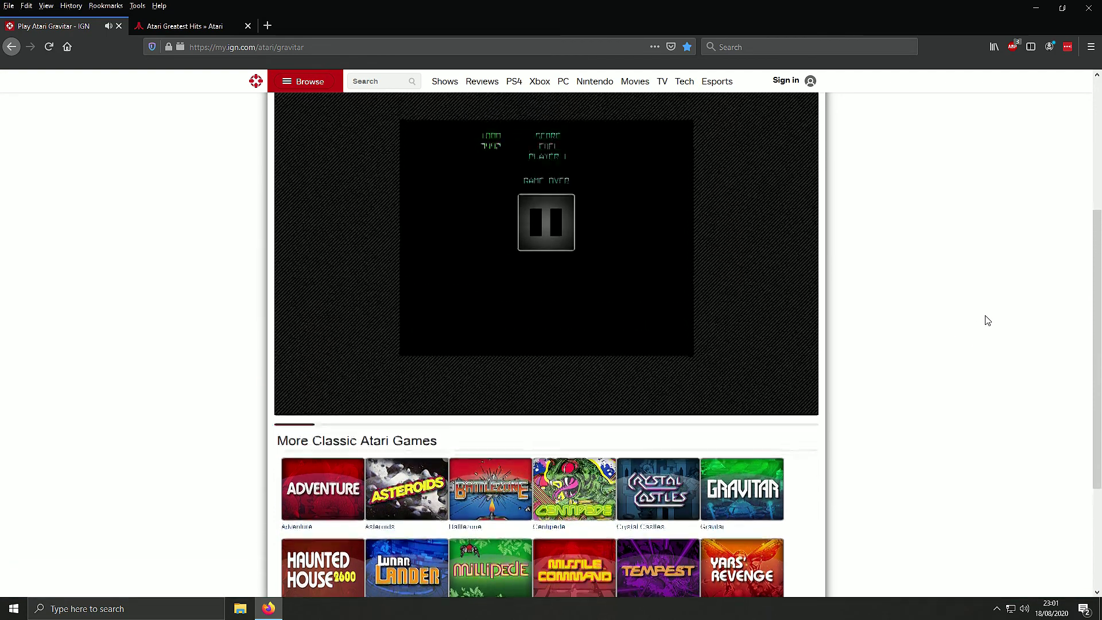
pyautogui.scroll(4, 990, 318)
pyautogui.scroll(-1, 988, 314)
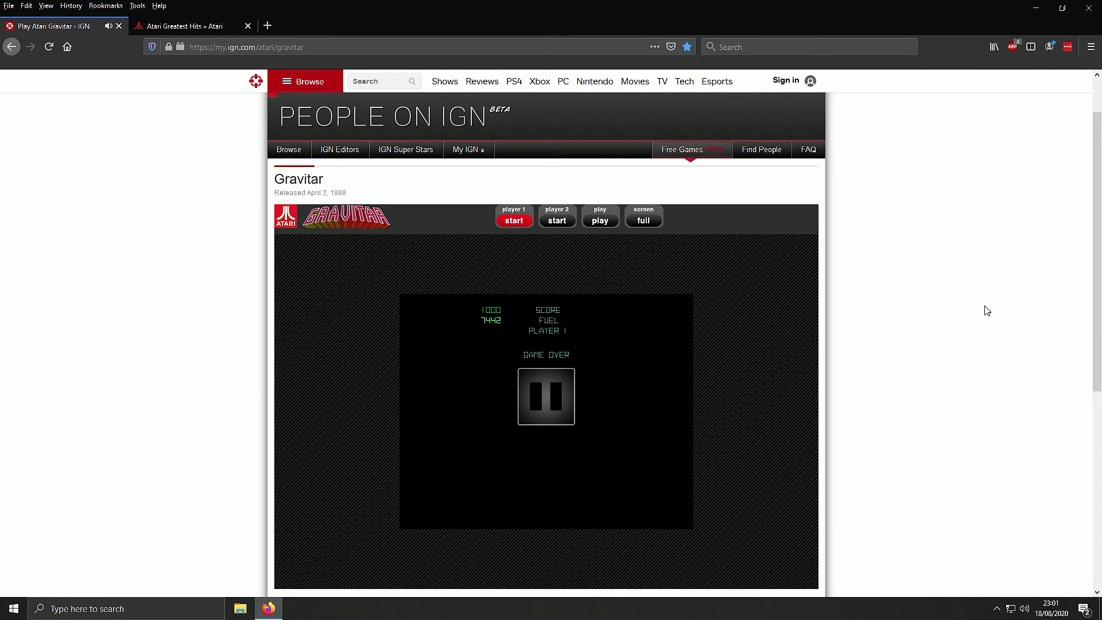